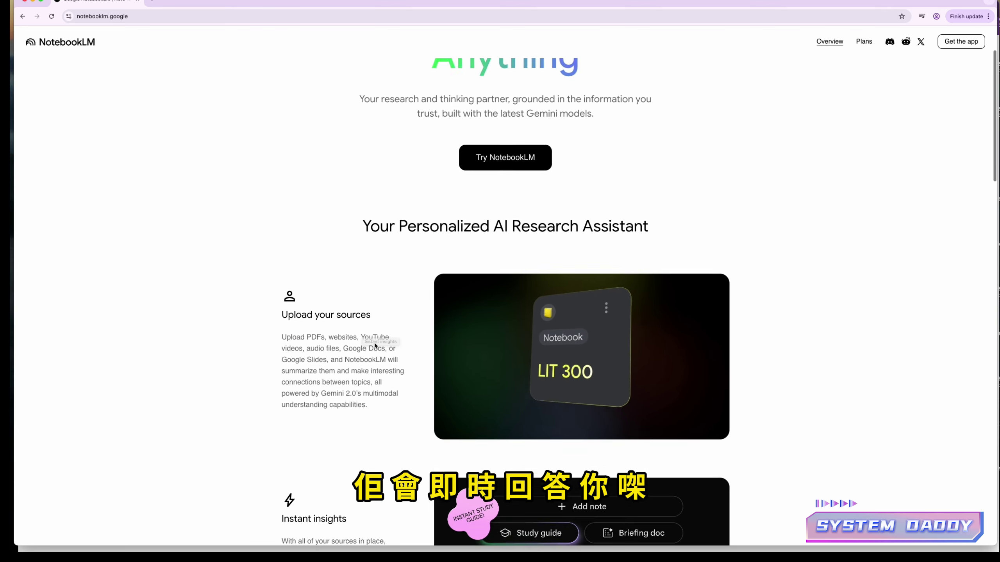
Step: Compare the free and Pro plan features on the NotebookLM plans page, and open the app download page
left_click_drag(236, 5, 234, 116)
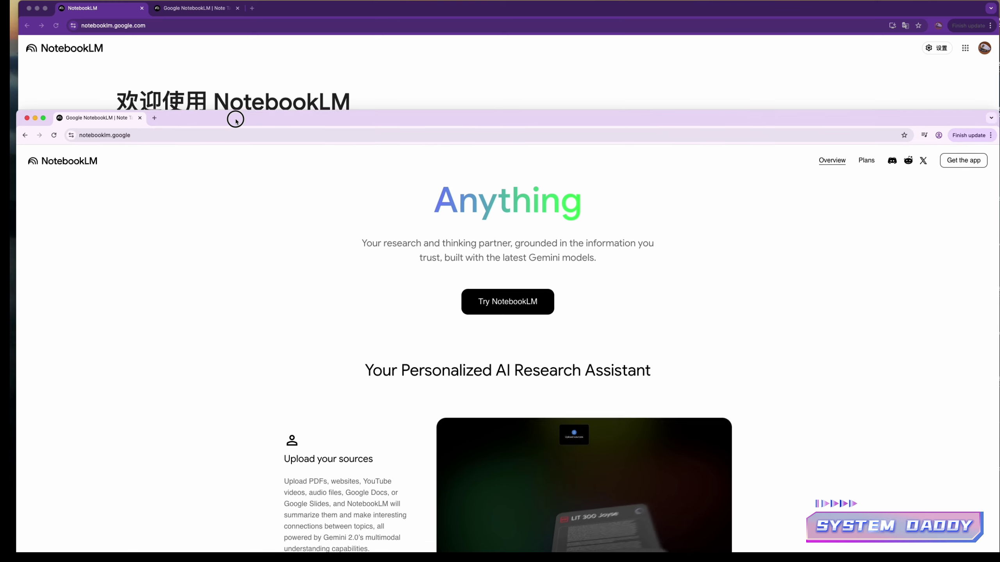
left_click(216, 62)
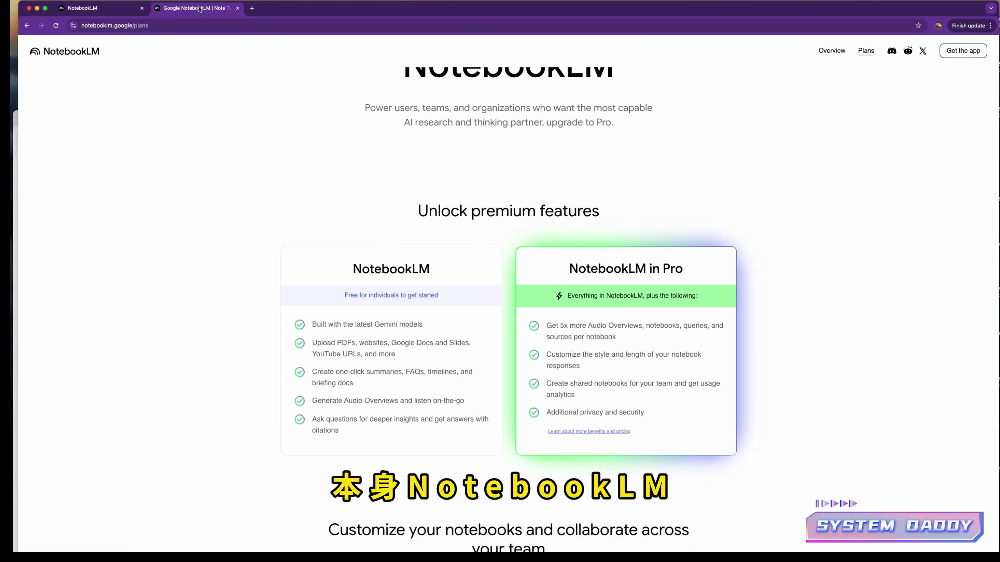
scroll(279, 167, "up", 4)
scroll(333, 188, "down", 3)
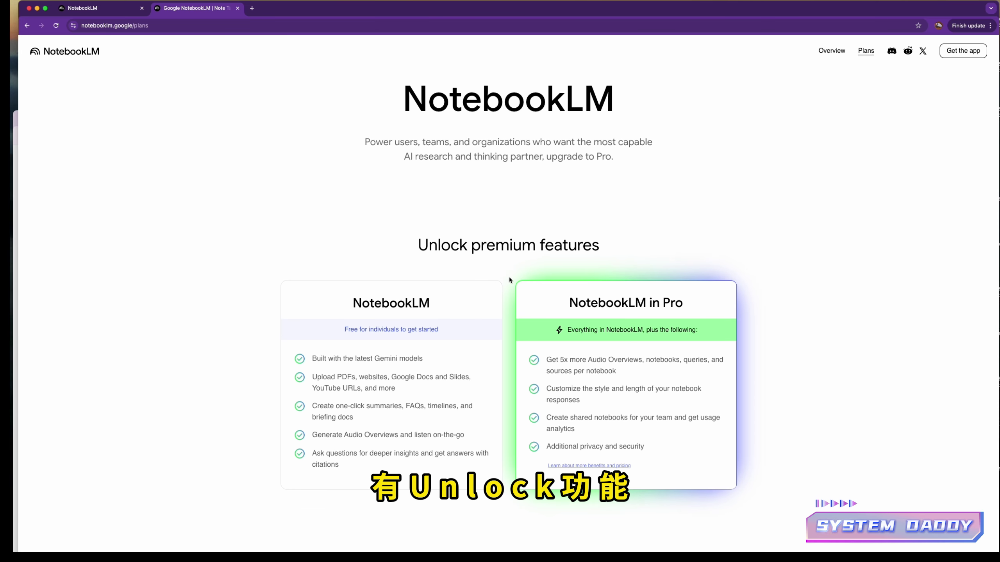
scroll(482, 272, "up", 1)
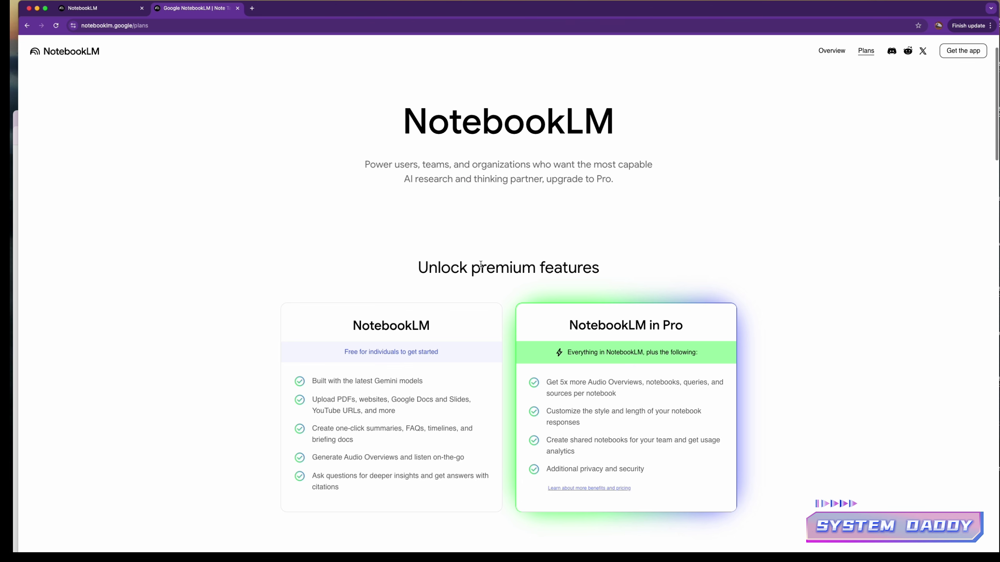
scroll(539, 286, "down", 2)
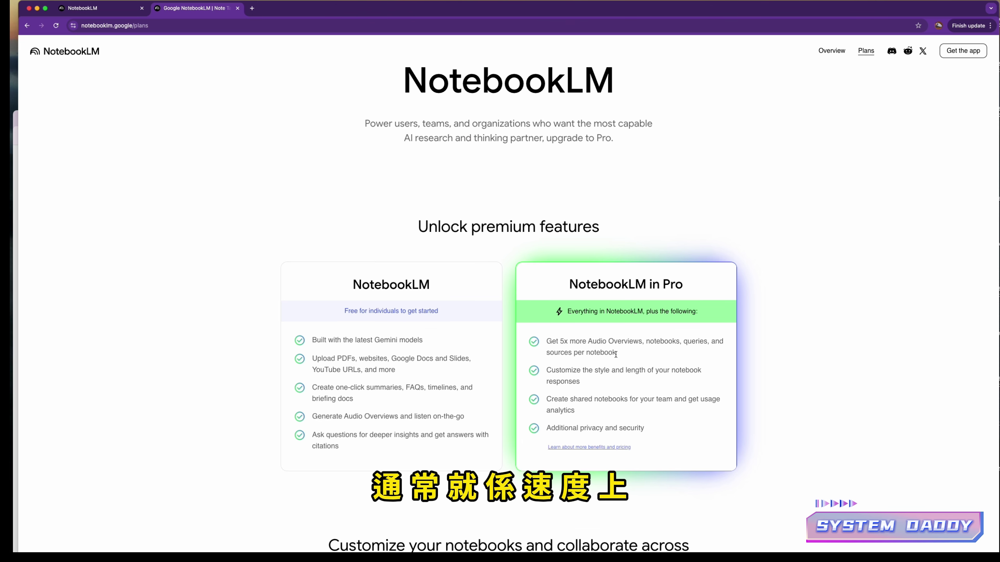
scroll(621, 386, "down", 1)
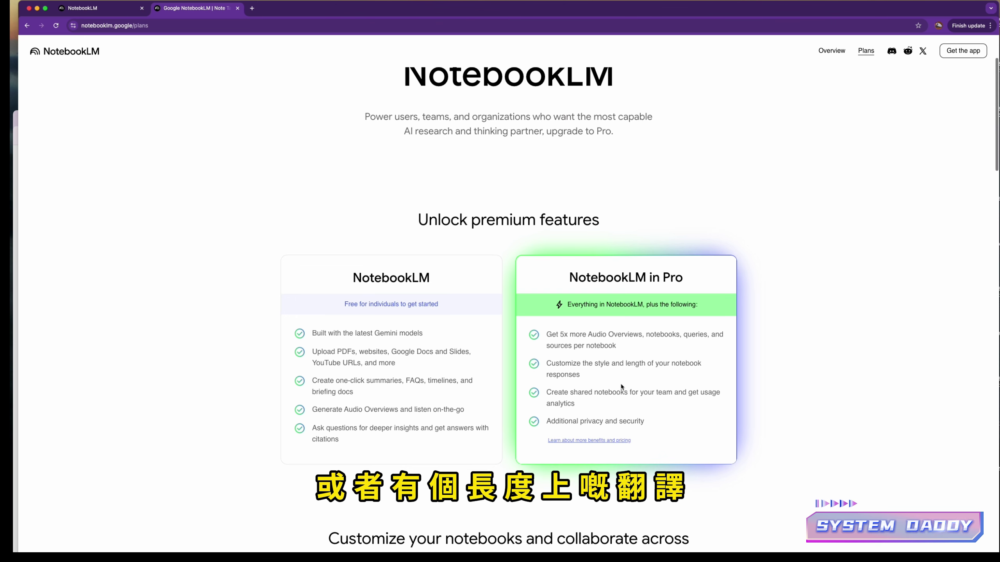
scroll(621, 387, "down", 1)
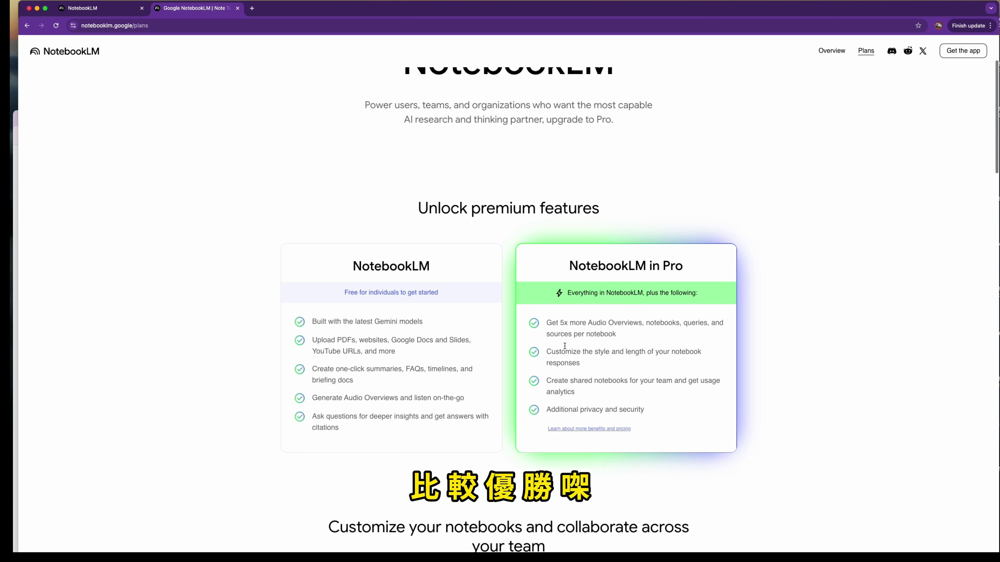
scroll(402, 307, "down", 1)
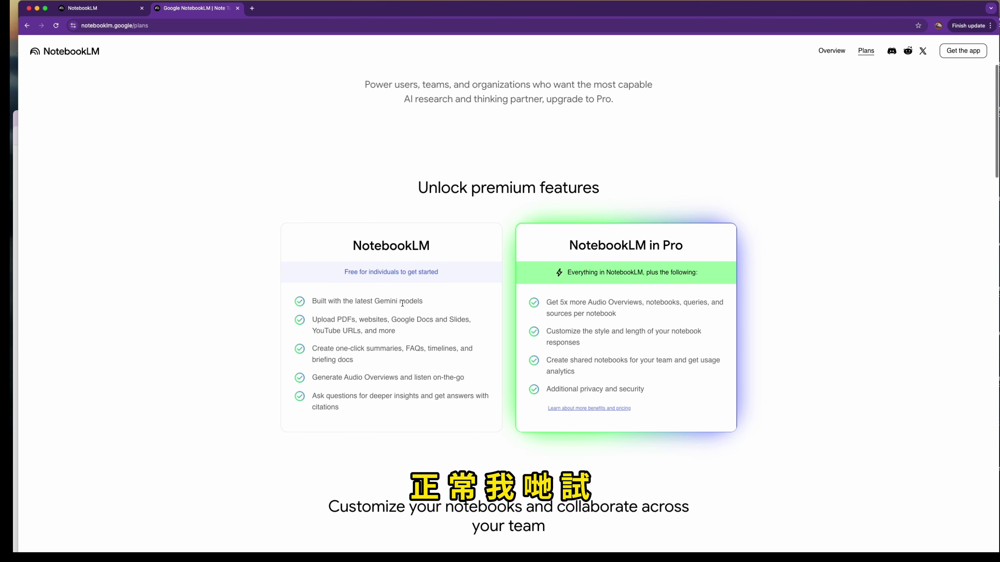
scroll(426, 274, "up", 1)
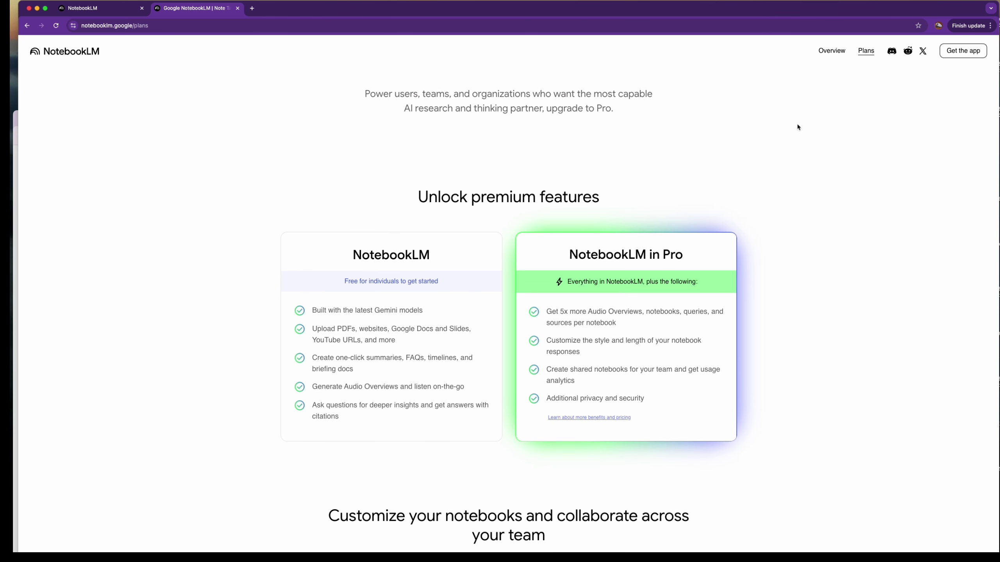
left_click(966, 54)
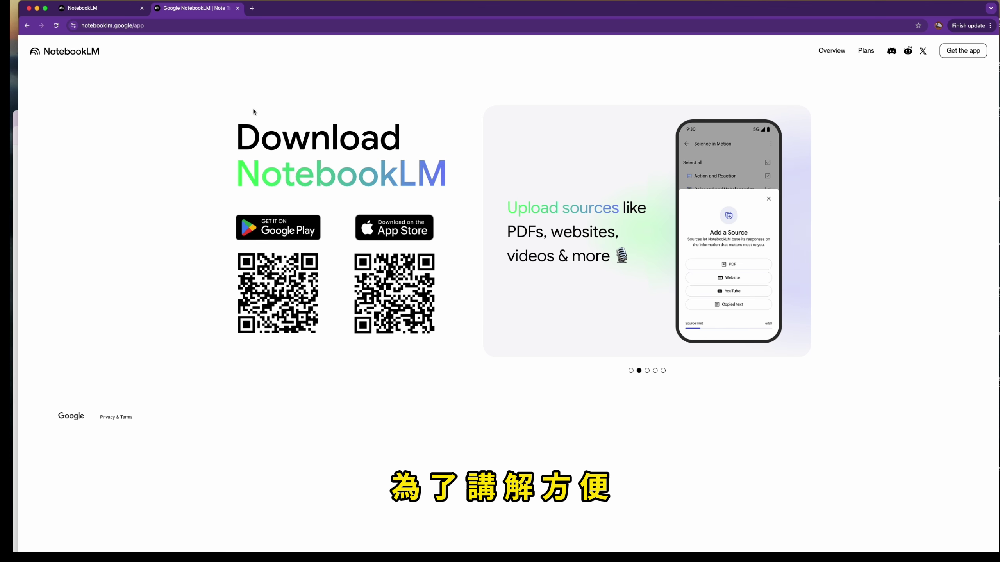
Step: Create a new notebook in NotebookLM and choose YouTube as the type of source to add
left_click(93, 9)
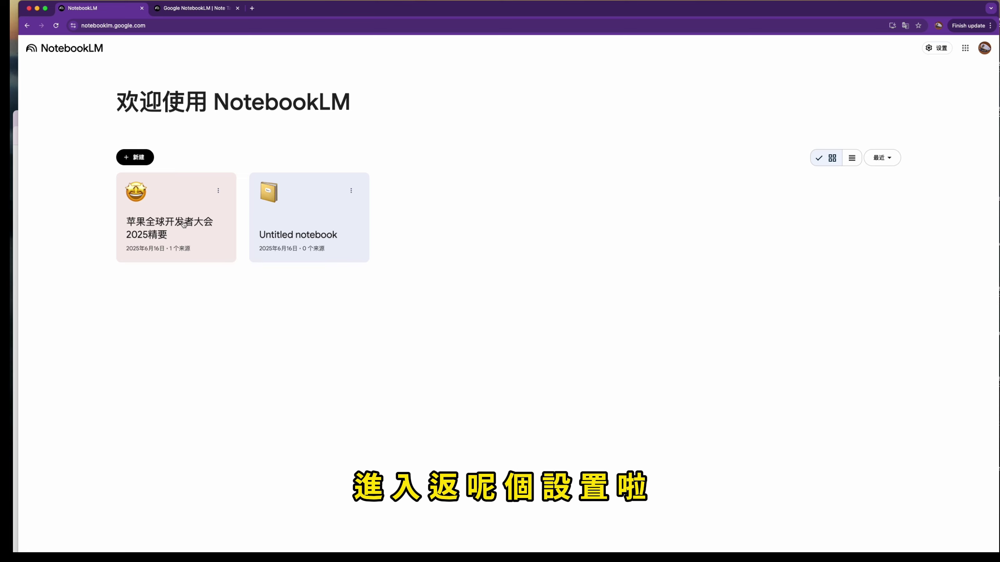
left_click(140, 158)
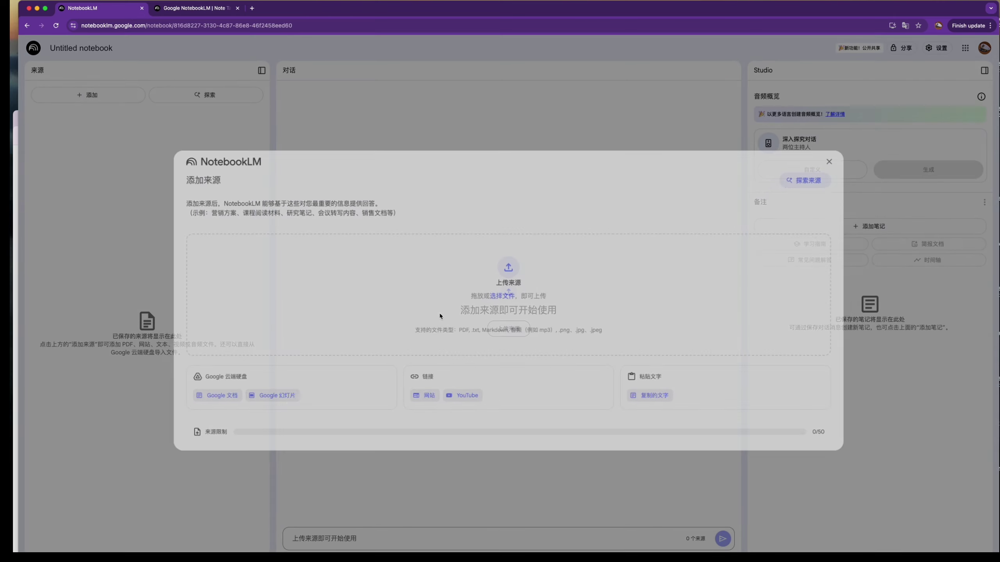
scroll(423, 318, "up", 5)
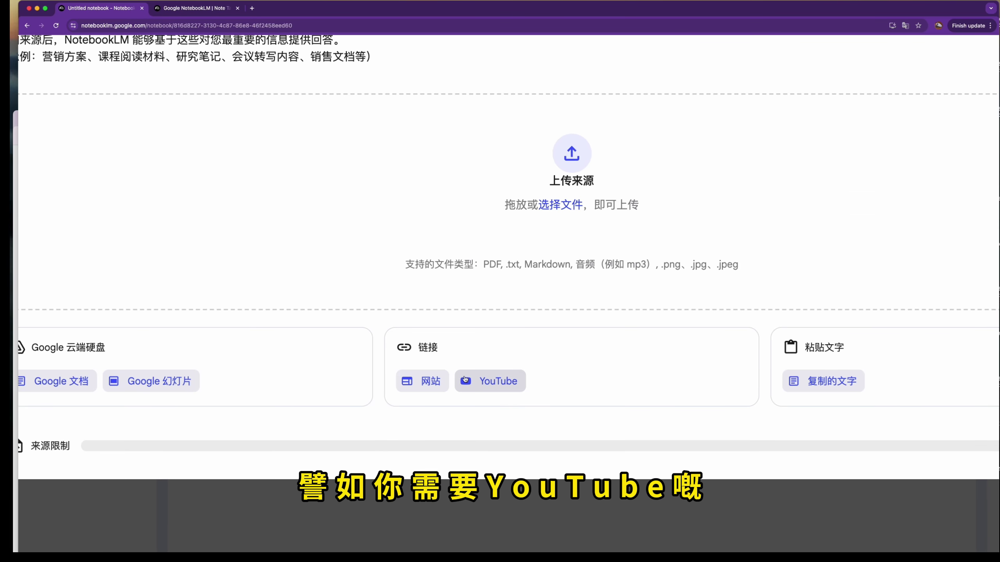
scroll(504, 355, "up", 1)
scroll(528, 326, "up", 2)
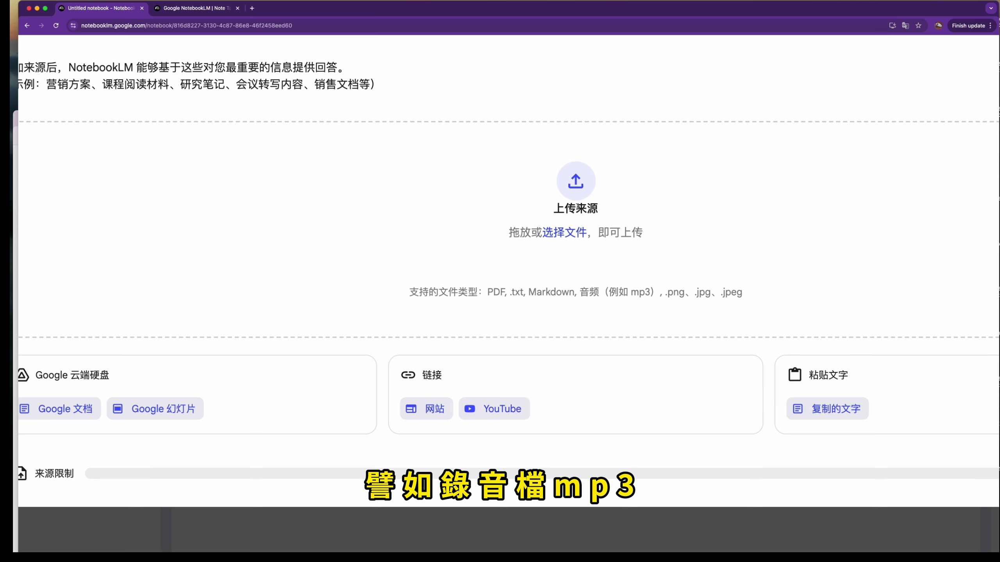
scroll(551, 248, "up", 1)
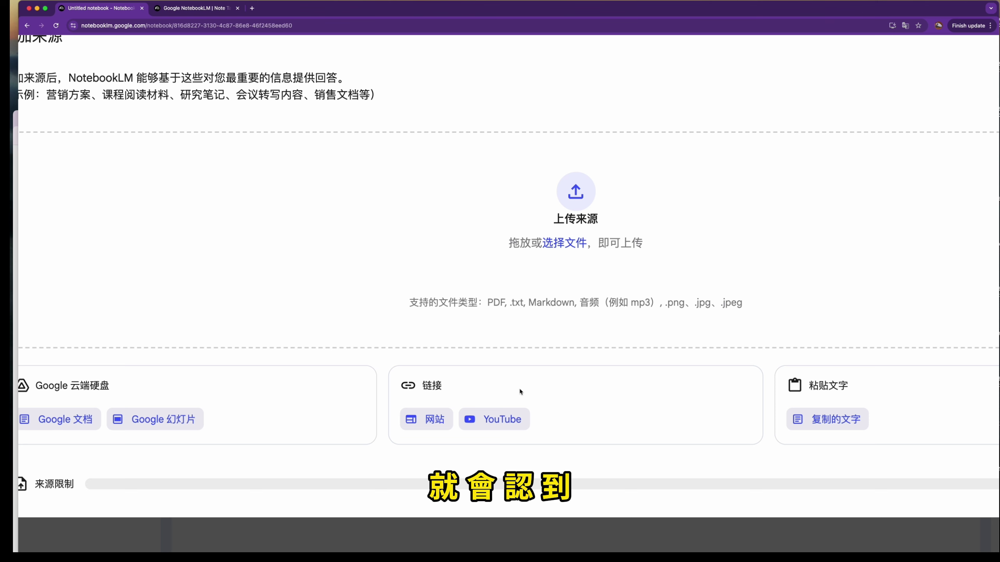
left_click(508, 419)
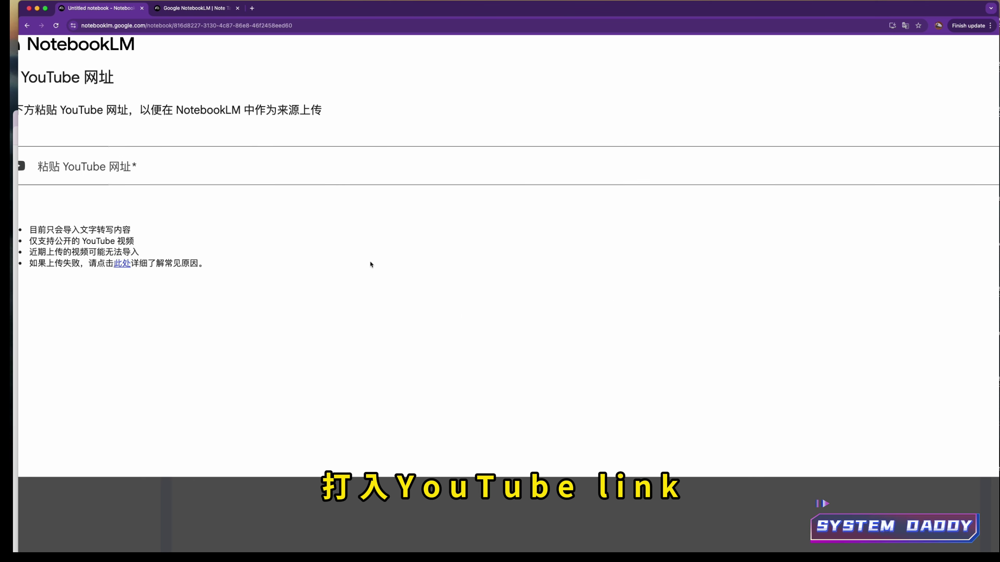
left_click(204, 170)
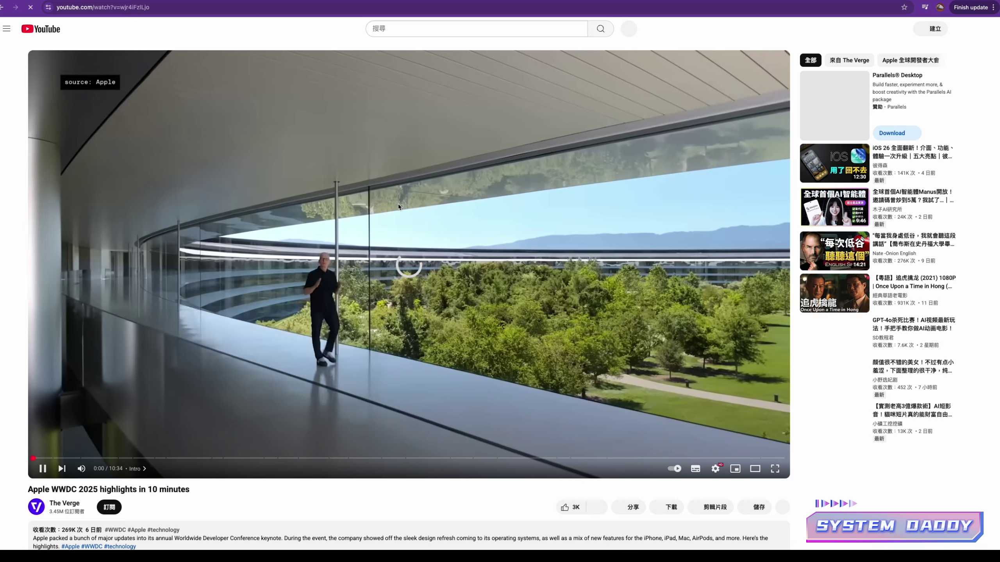
Step: Copy the share link of the YouTube video "Apple WWDC 2025 highlights in 10 minutes" and insert it as the NotebookLM notebook's source
left_click(413, 284)
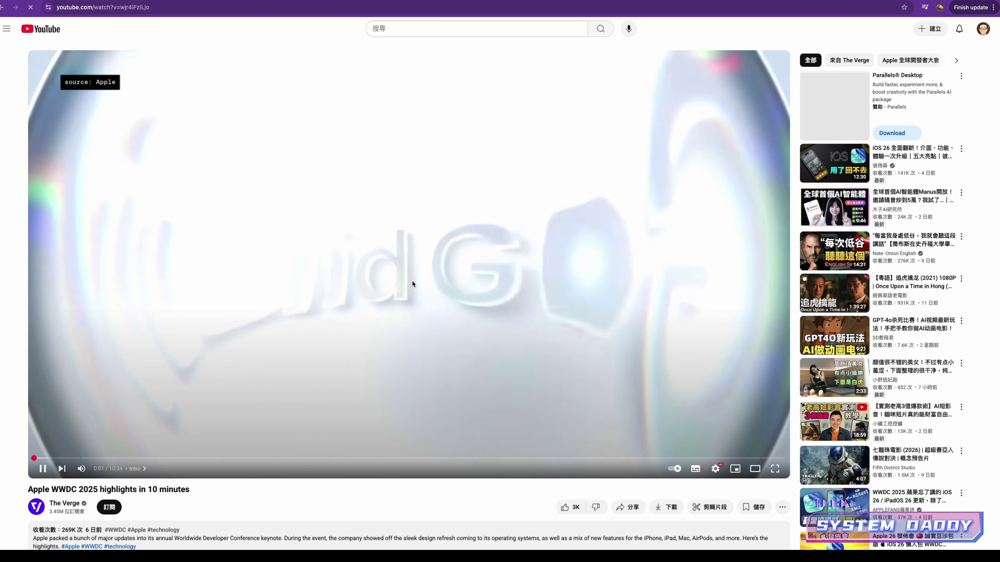
scroll(358, 379, "down", 1)
scroll(357, 380, "down", 2)
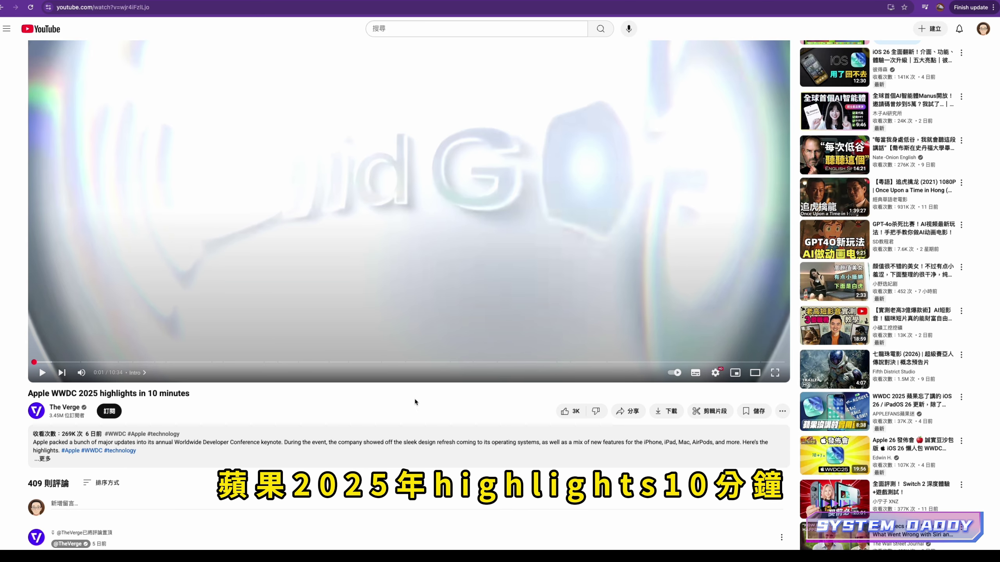
left_click(630, 411)
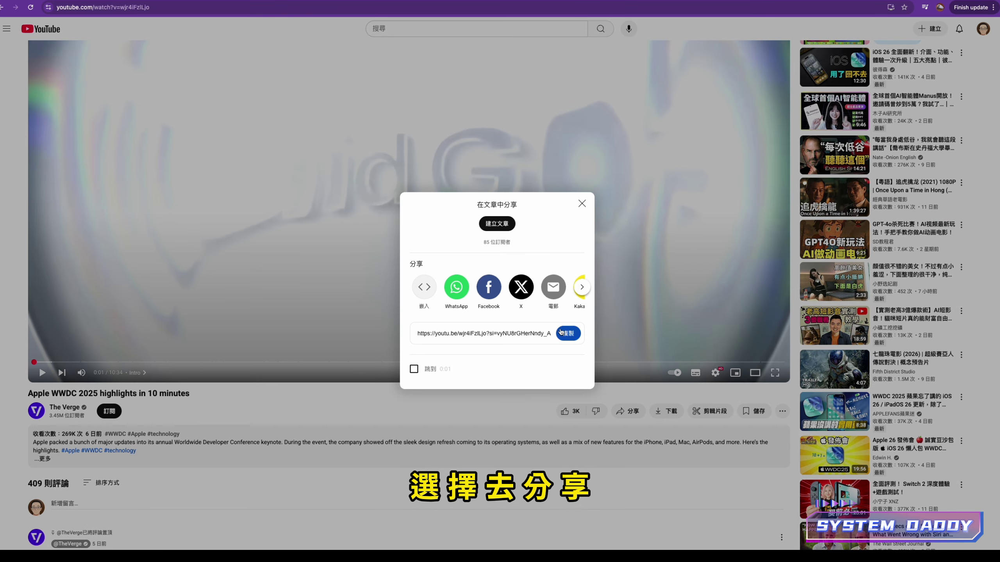
left_click(568, 333)
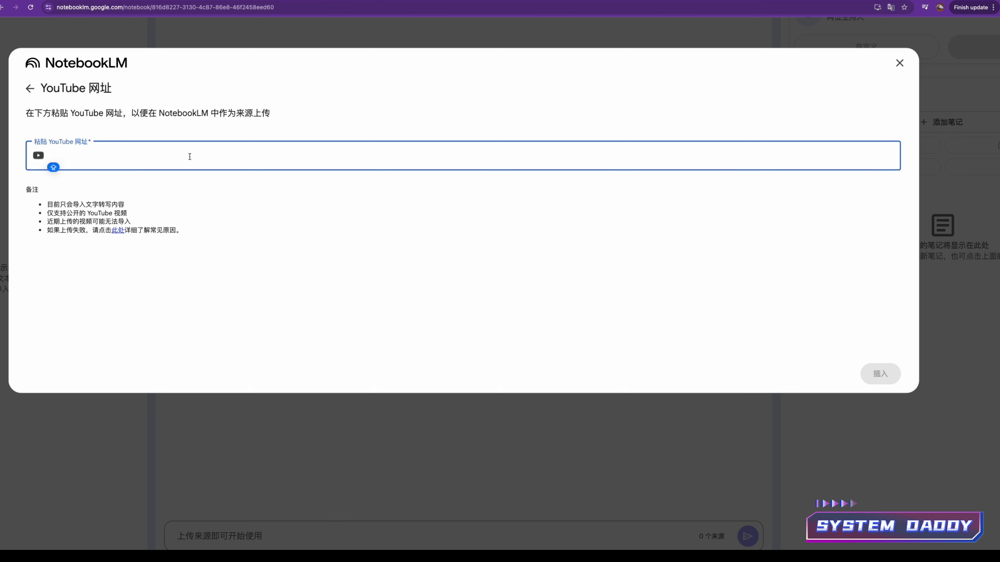
key("super+v")
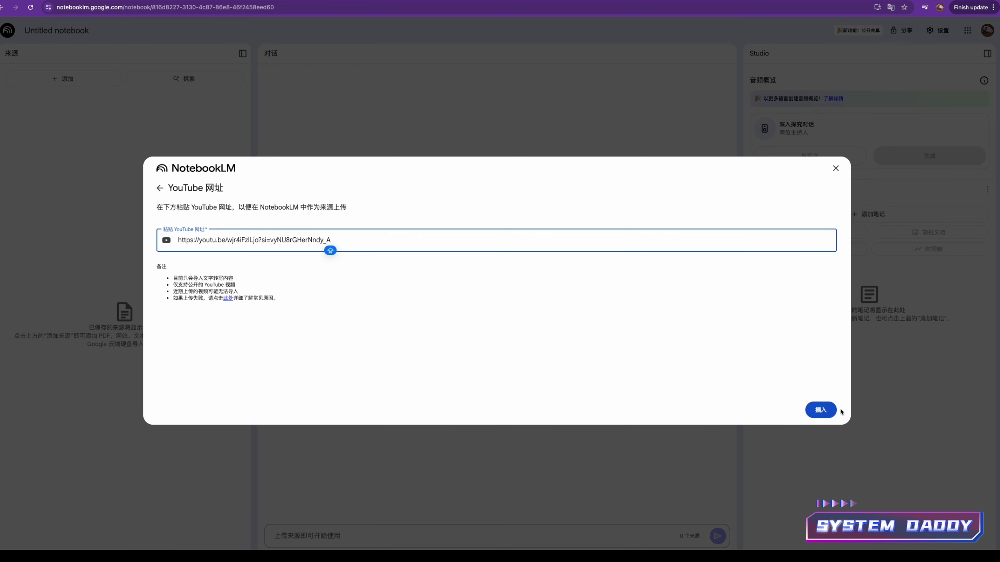
key("Return")
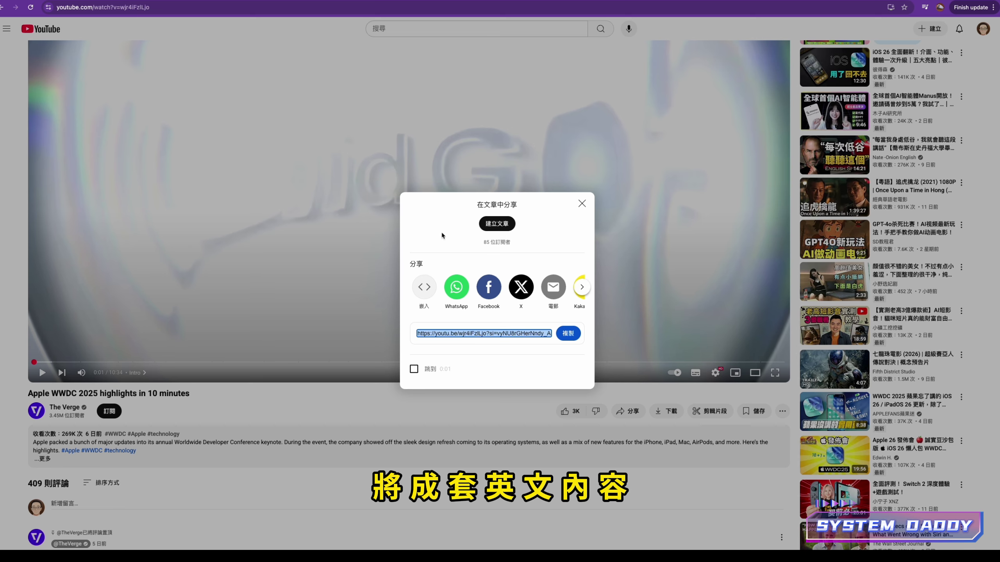
Step: Switch to YouTube, close the share dialog and play a short moment of the WWDC video before pausing it
left_click(582, 203)
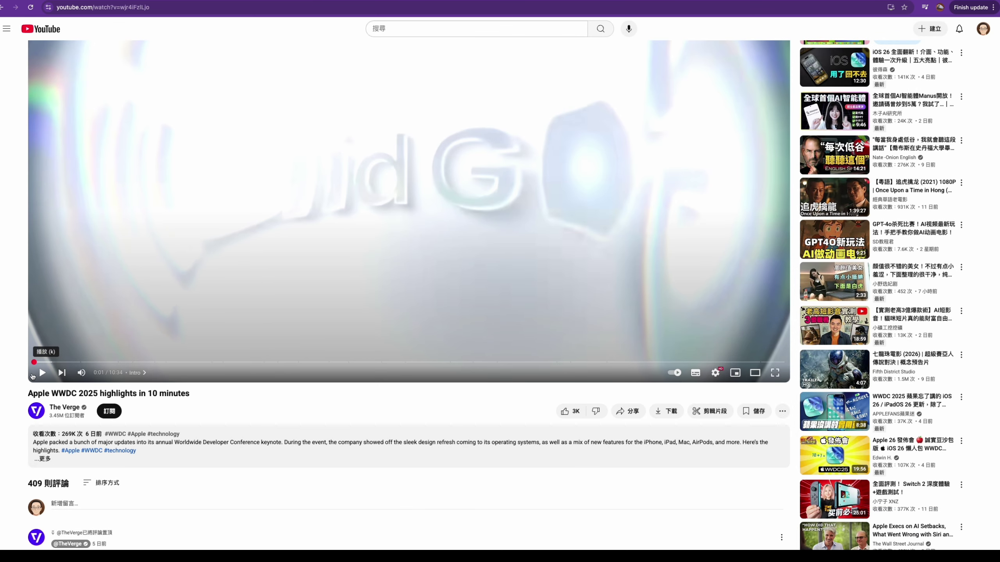
left_click(42, 373)
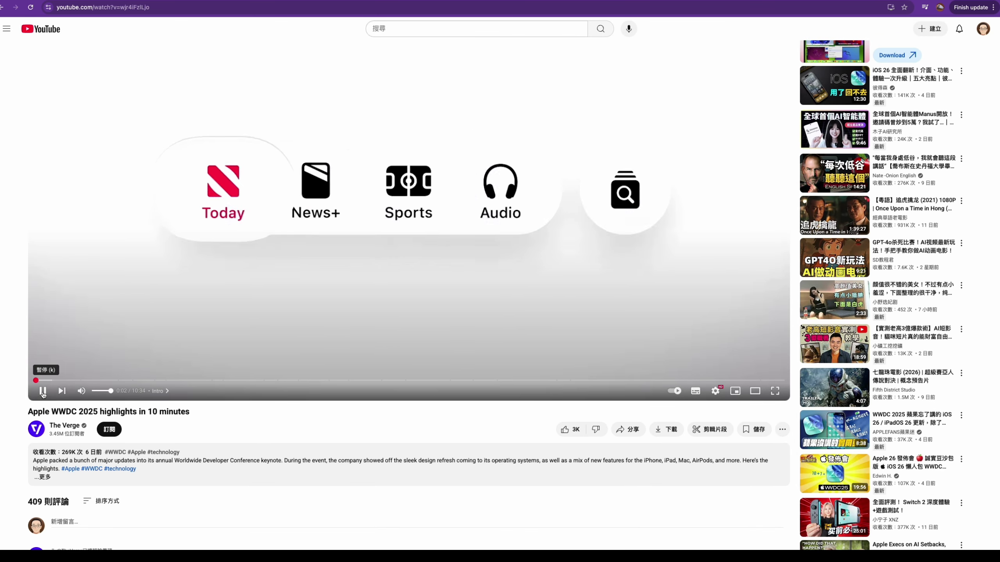
key("space")
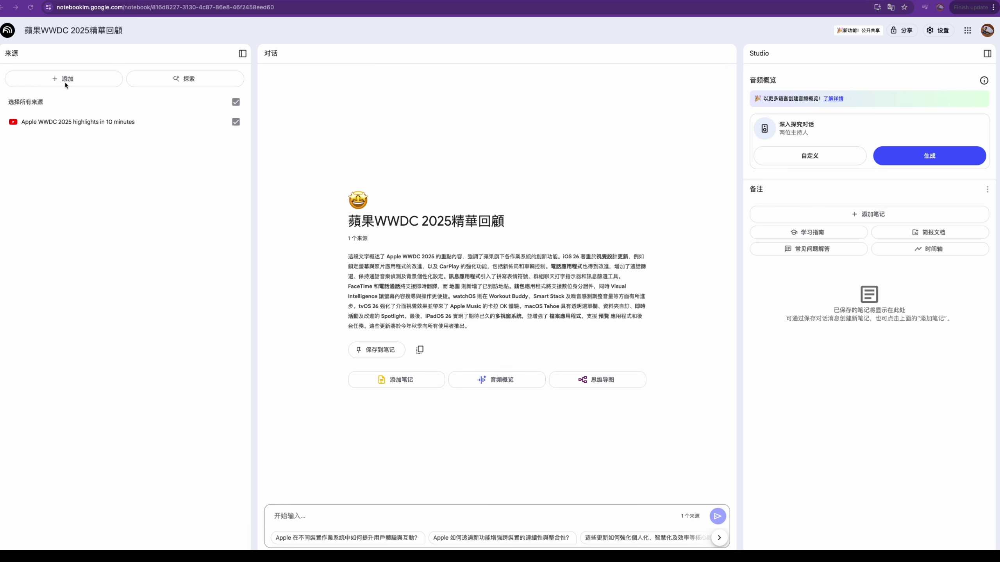
Step: Send the prompt "顯示來源的完整轉錄稿，不要整理" in the NotebookLM notebook's chat
left_click(373, 155)
scroll(373, 153, "up", 5)
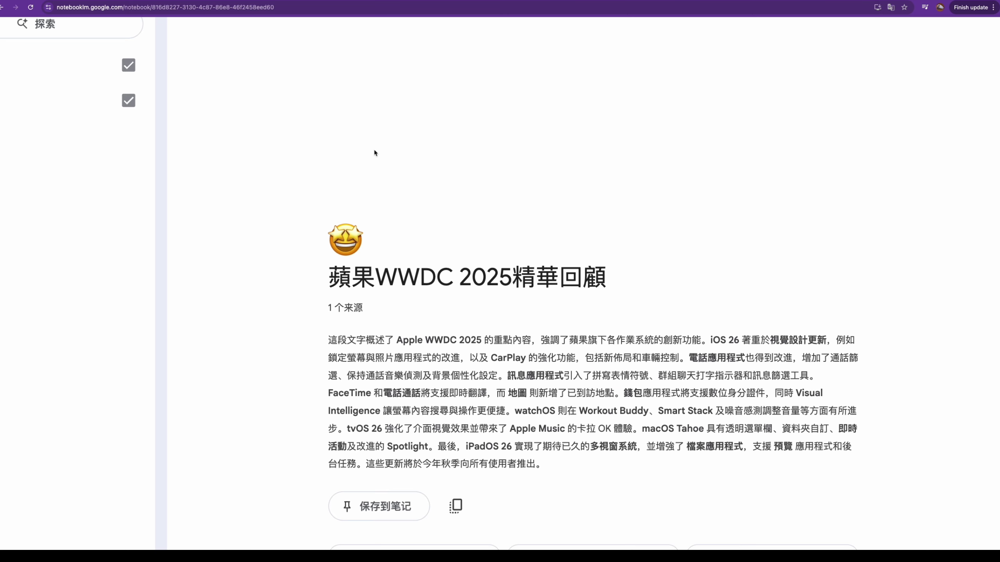
scroll(373, 153, "down", 8)
left_click(276, 493)
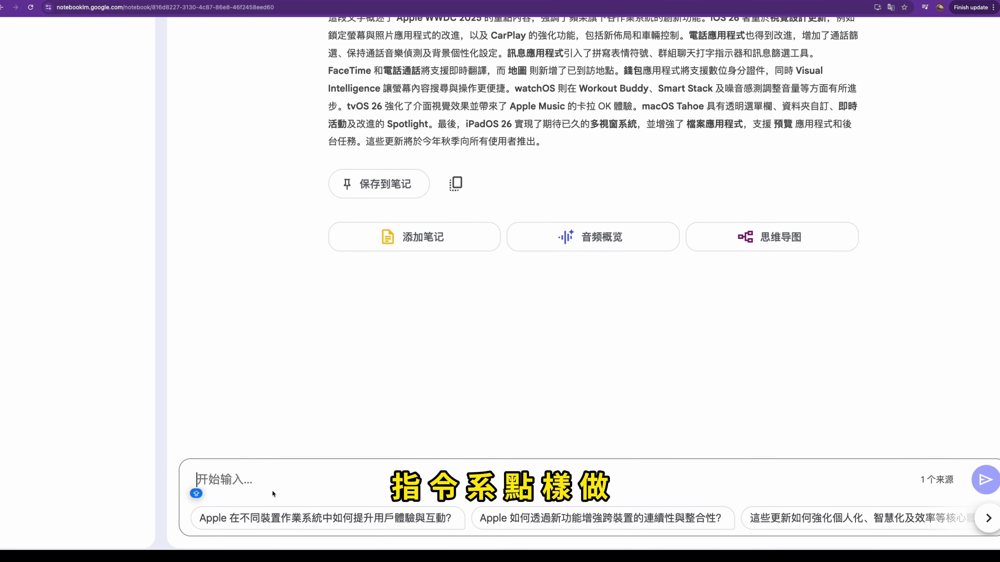
type("顯示來源的完整轉錄稿，不要整理")
scroll(272, 489, "up", 3)
scroll(276, 484, "down", 3)
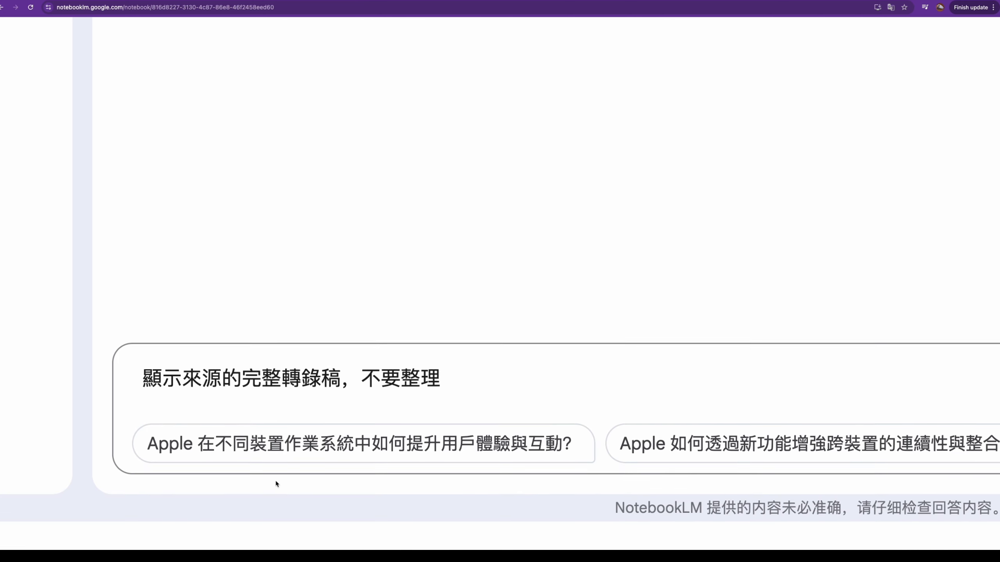
scroll(277, 482, "up", 3)
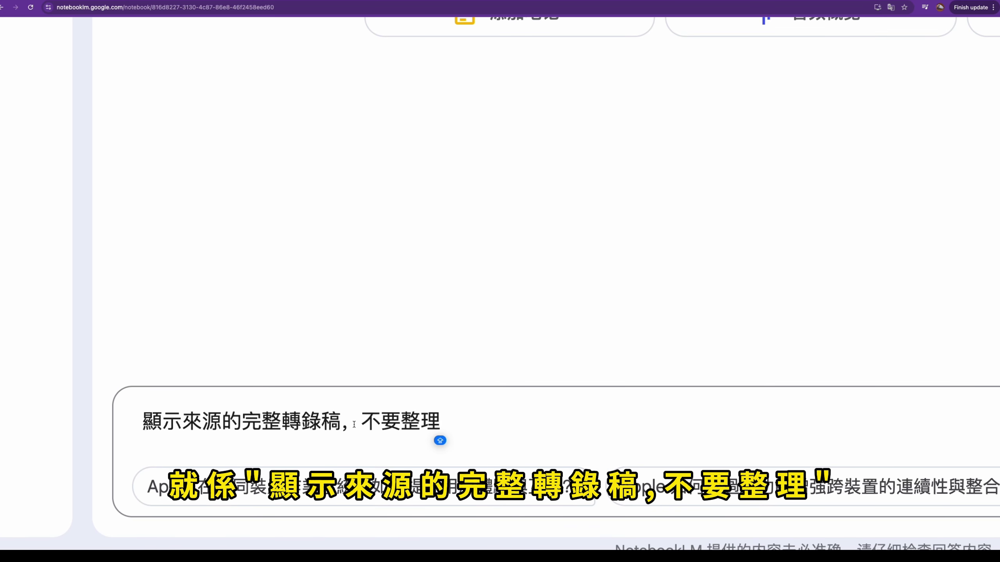
scroll(355, 425, "down", 5)
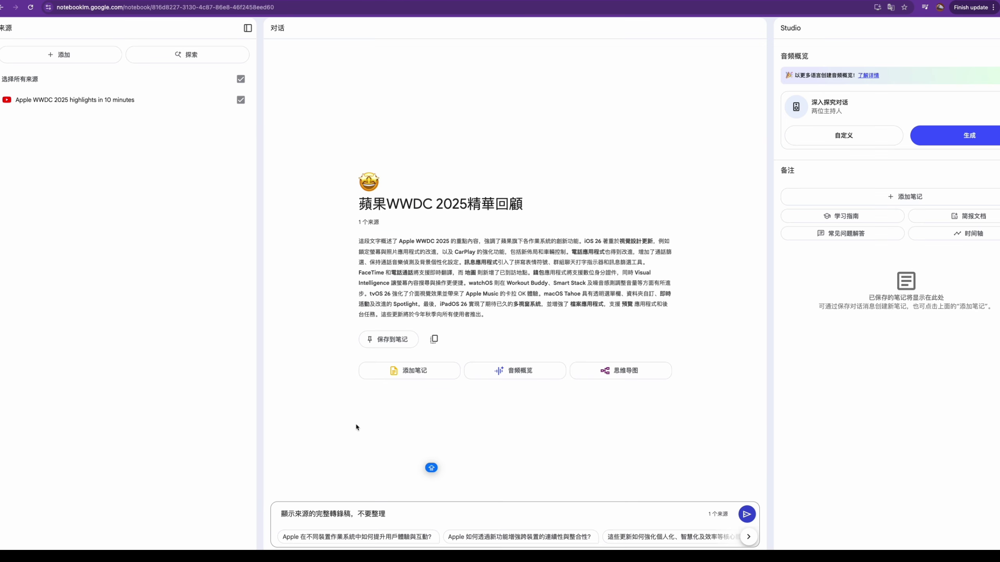
left_click(746, 516)
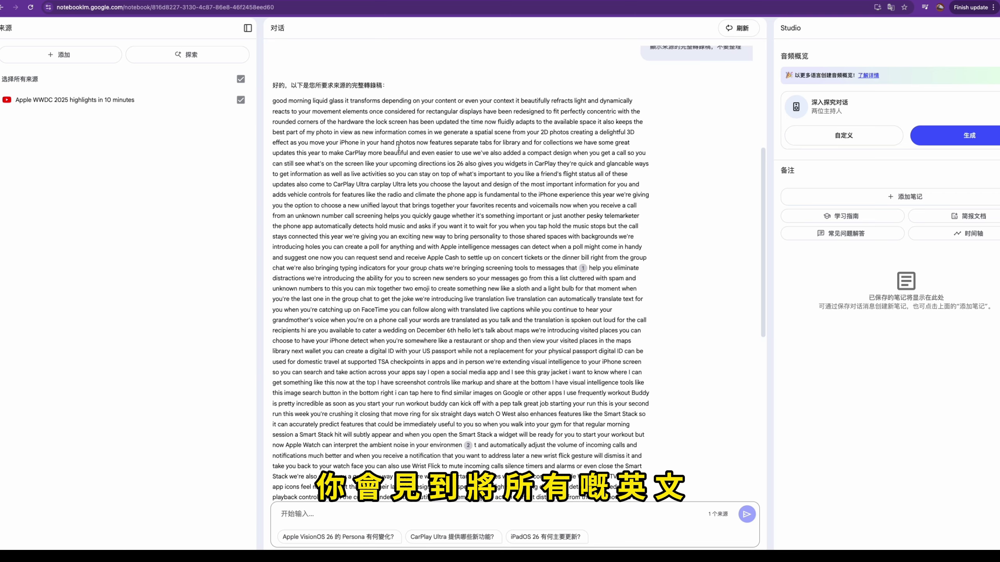
Step: Examine the source transcript in the chat reply from its beginning to its end
scroll(440, 176, "down", 6)
scroll(398, 182, "up", 9)
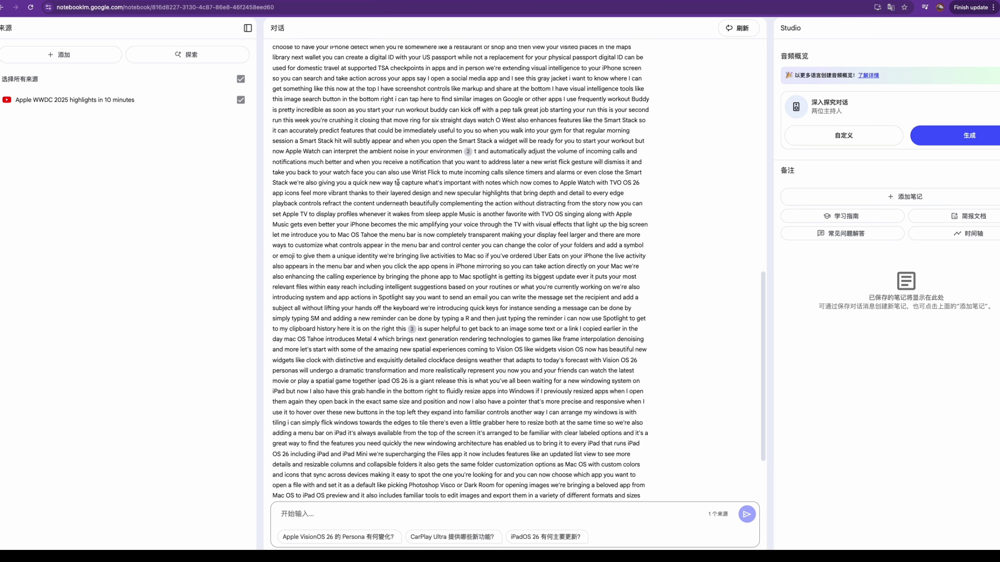
scroll(365, 195, "down", 5)
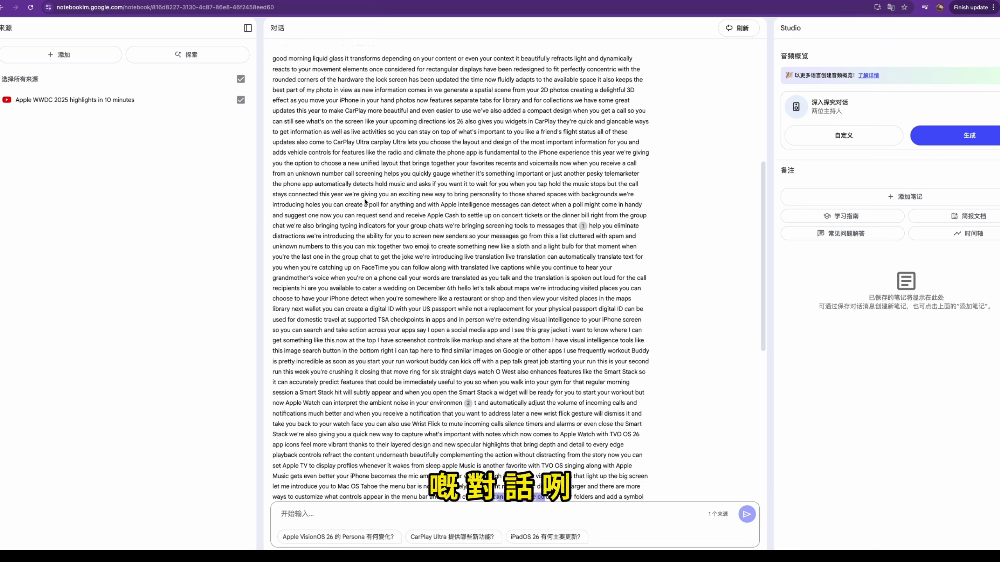
scroll(390, 233, "down", 7)
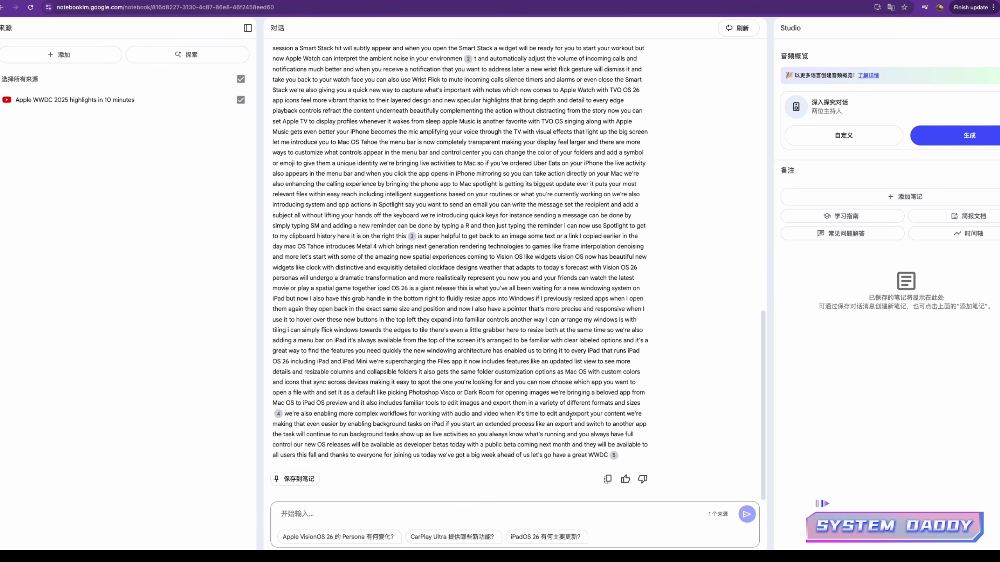
Step: Set the NotebookLM output language to 中文（繁體） and save the setting
scroll(665, 341, "up", 15)
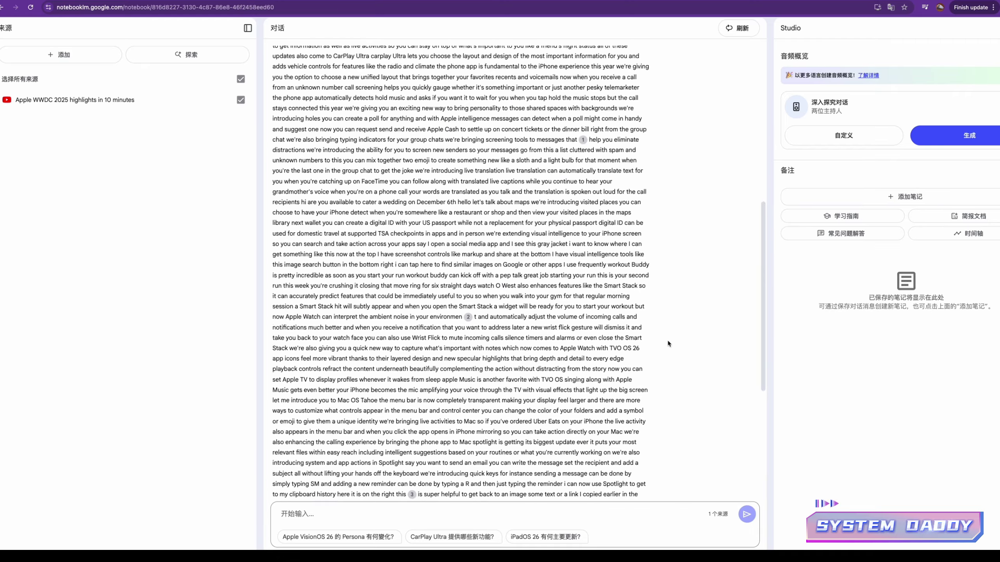
scroll(668, 344, "down", 15)
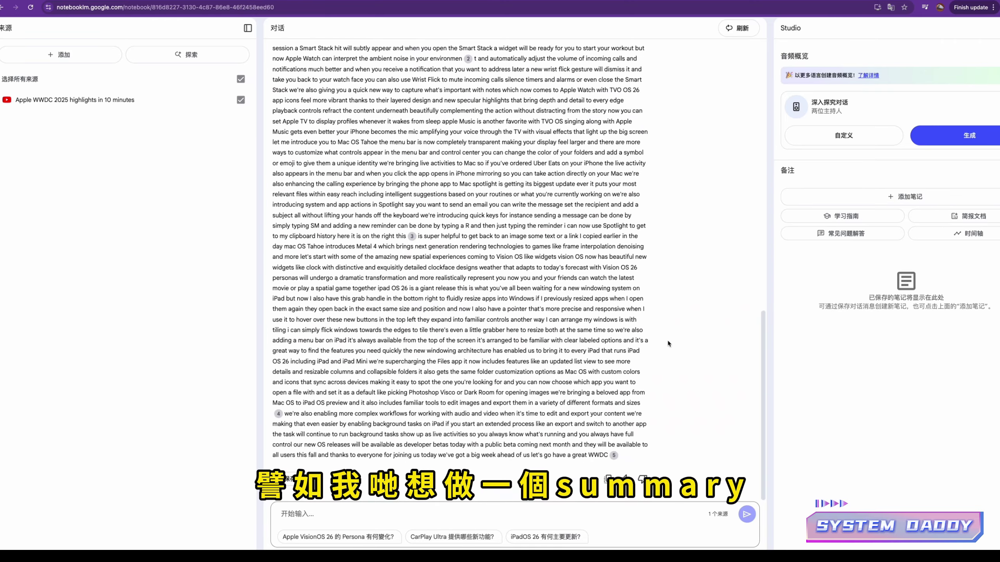
left_click(415, 505)
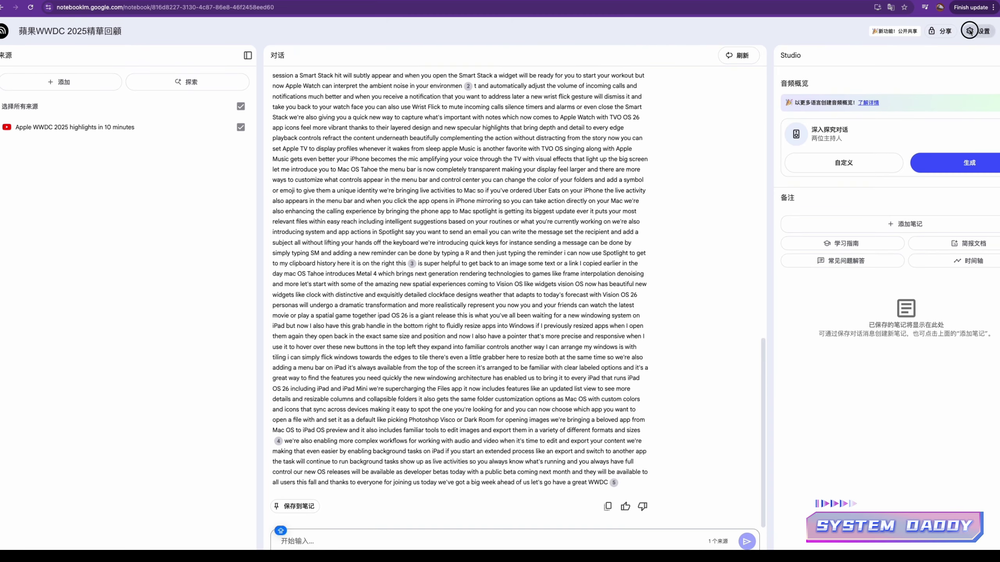
left_click(979, 31)
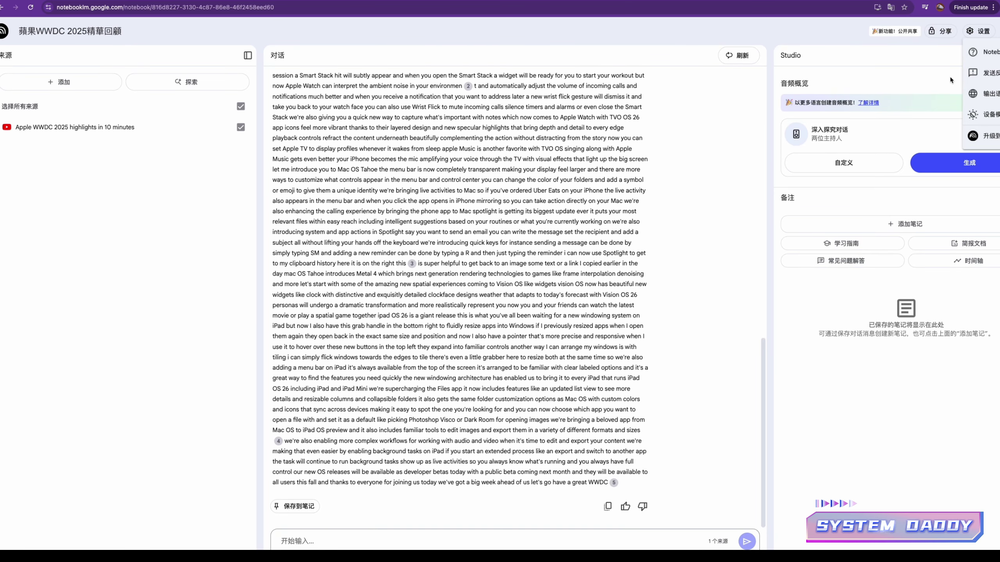
left_click(978, 96)
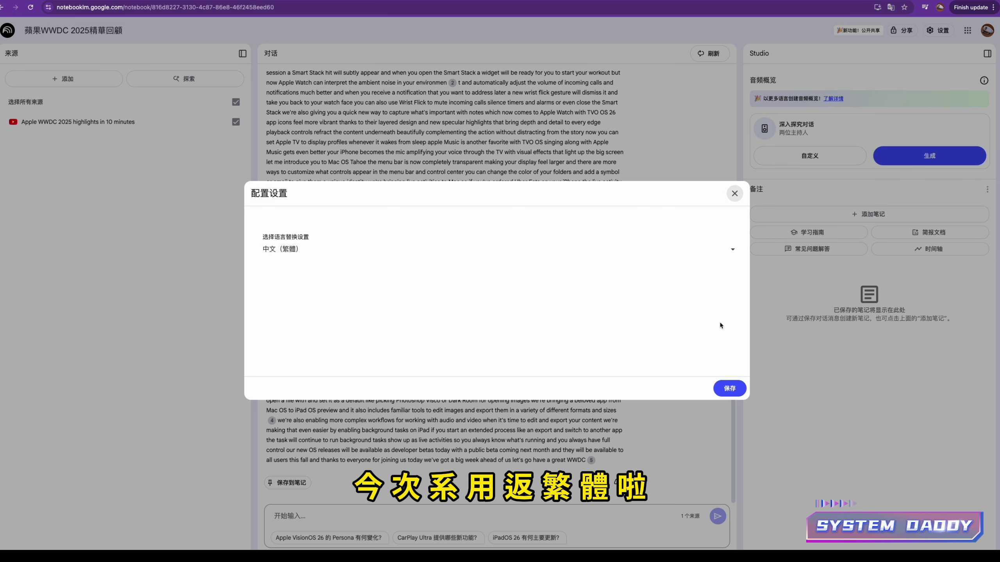
left_click(730, 388)
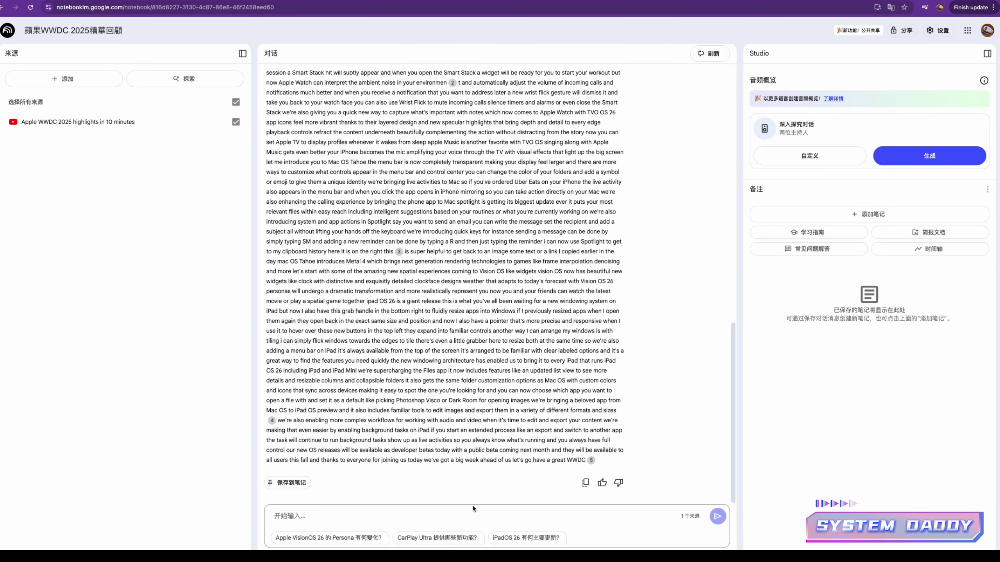
Step: Send the prompt "summary" in the notebook chat and look through the Traditional Chinese reply
type("su")
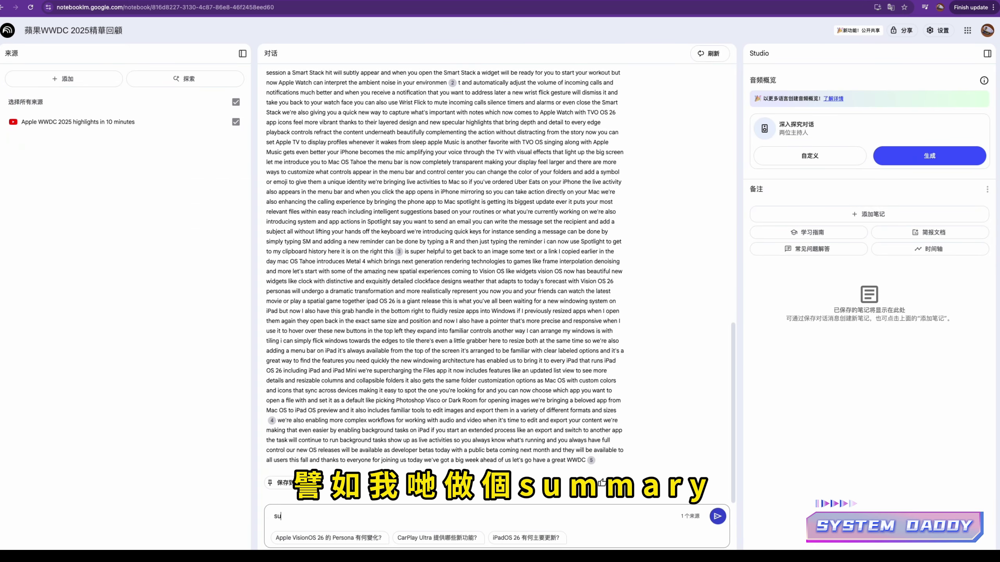
type("mmary")
key("Caps_Lock")
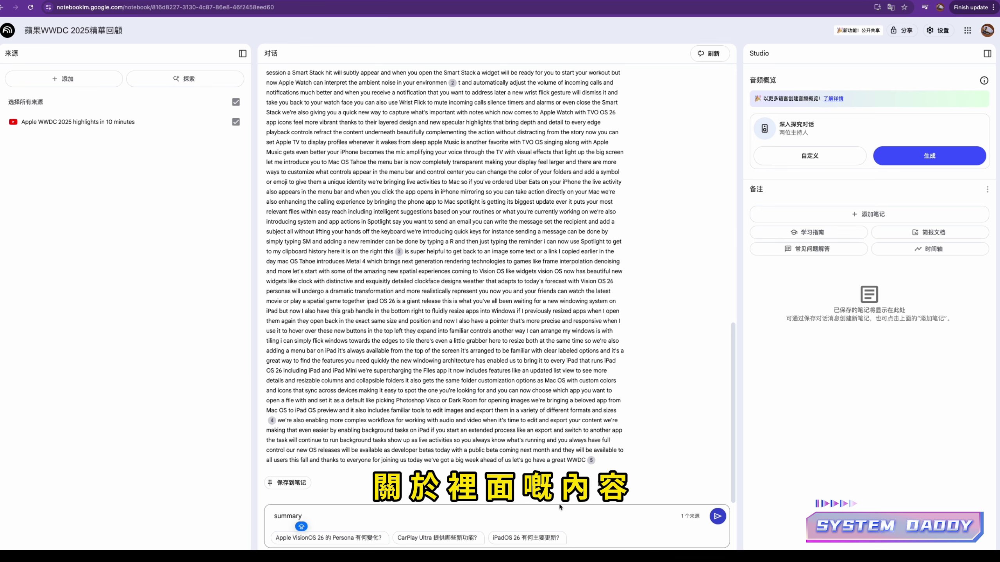
left_click(717, 517)
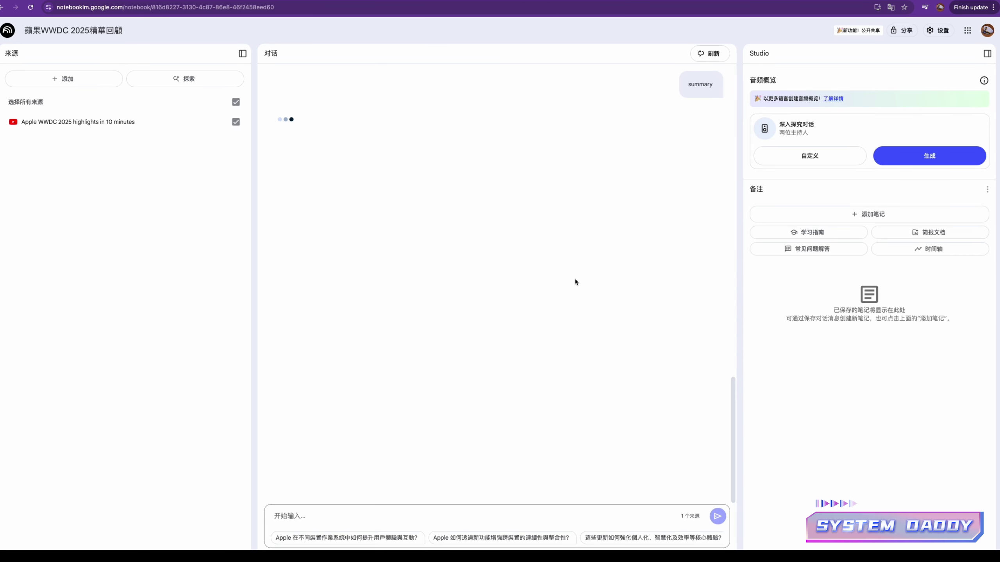
mouse_move(565, 256)
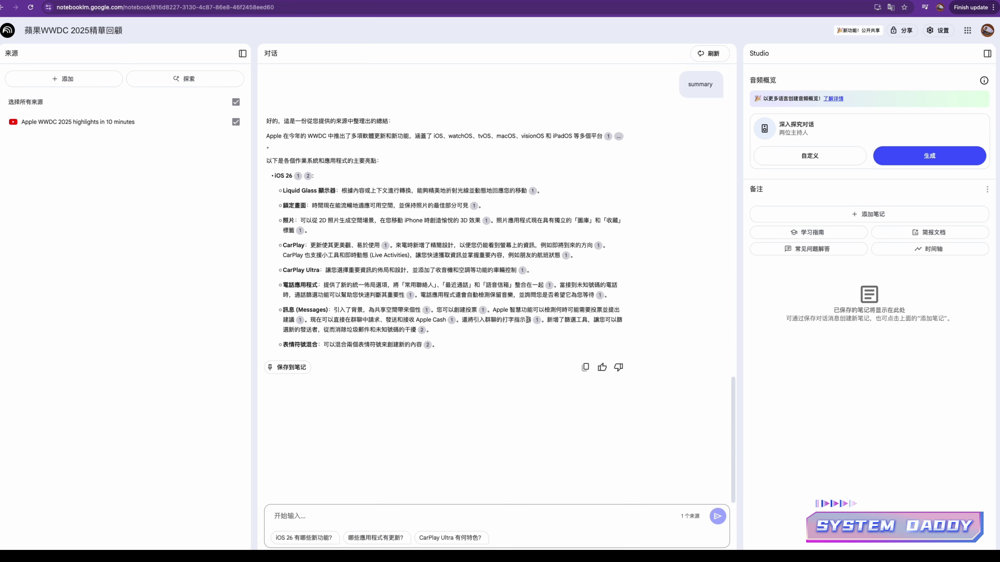
scroll(498, 341, "down", 2)
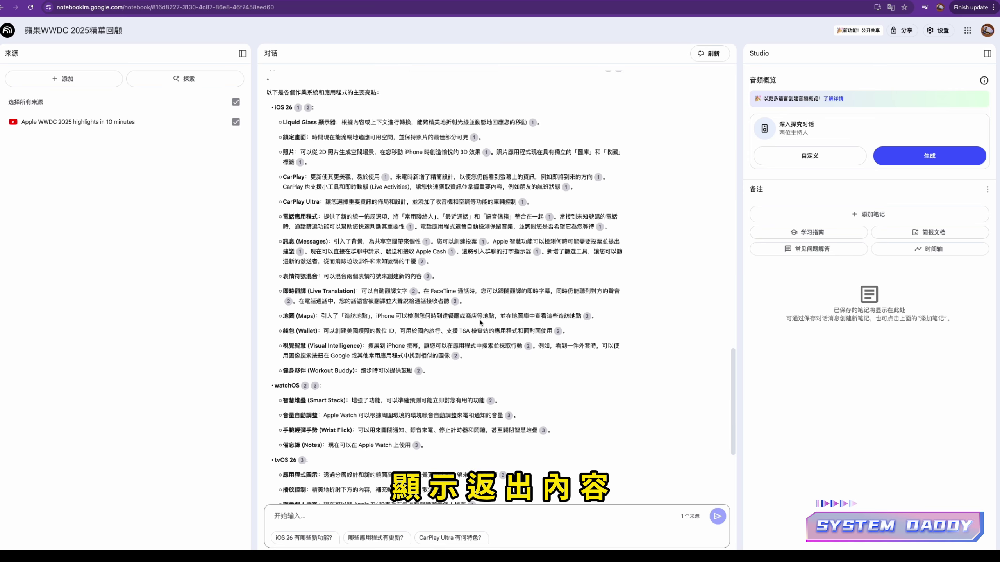
scroll(479, 315, "down", 10)
scroll(480, 322, "down", 1)
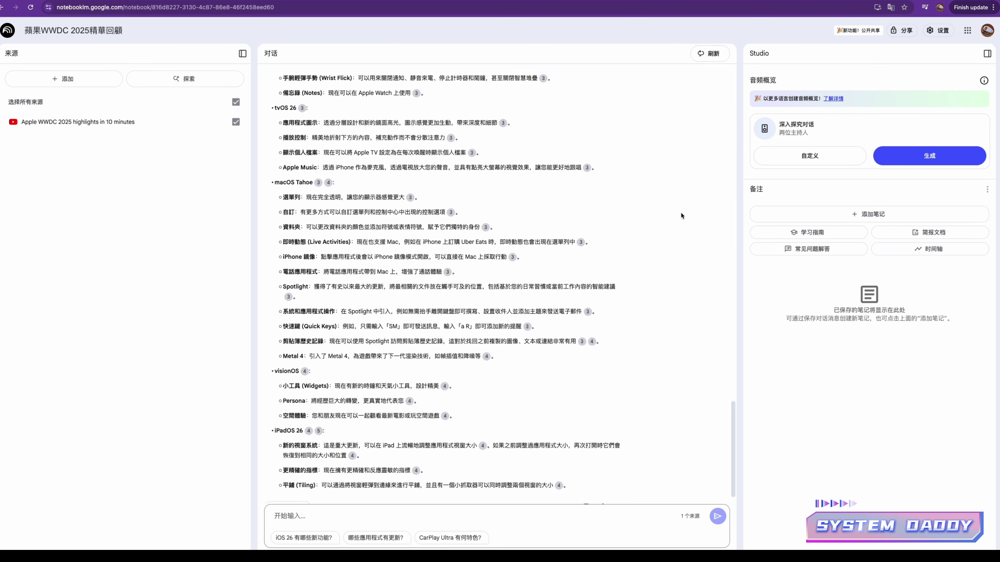
Step: Change the output language to 日本語 and save the setting
left_click(938, 30)
left_click(945, 91)
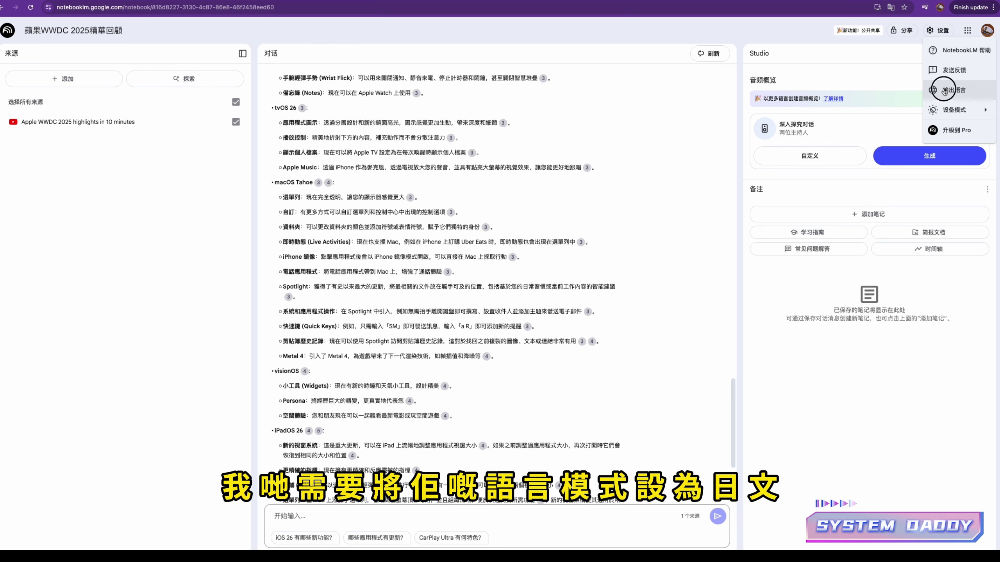
left_click(738, 252)
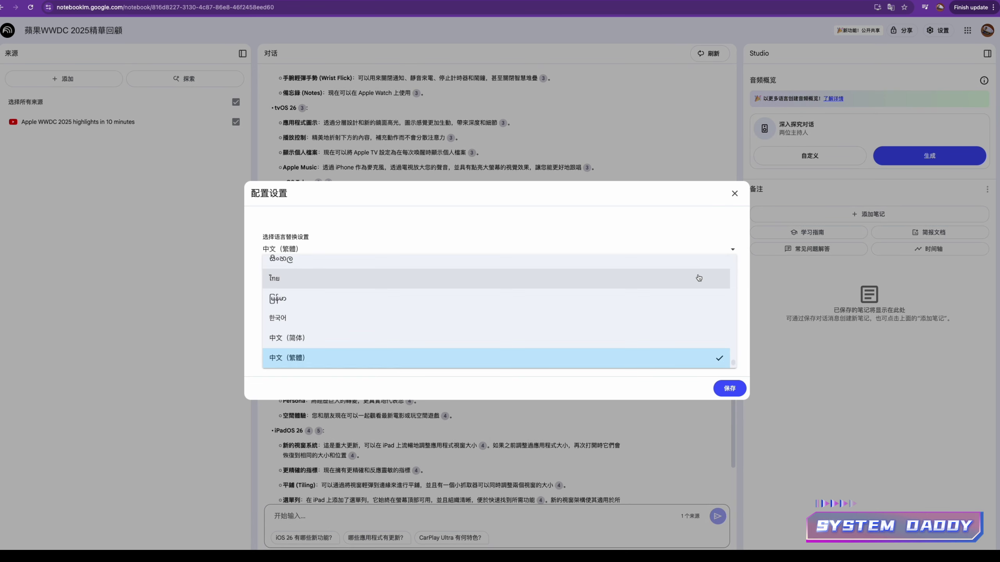
scroll(699, 277, "down", 1)
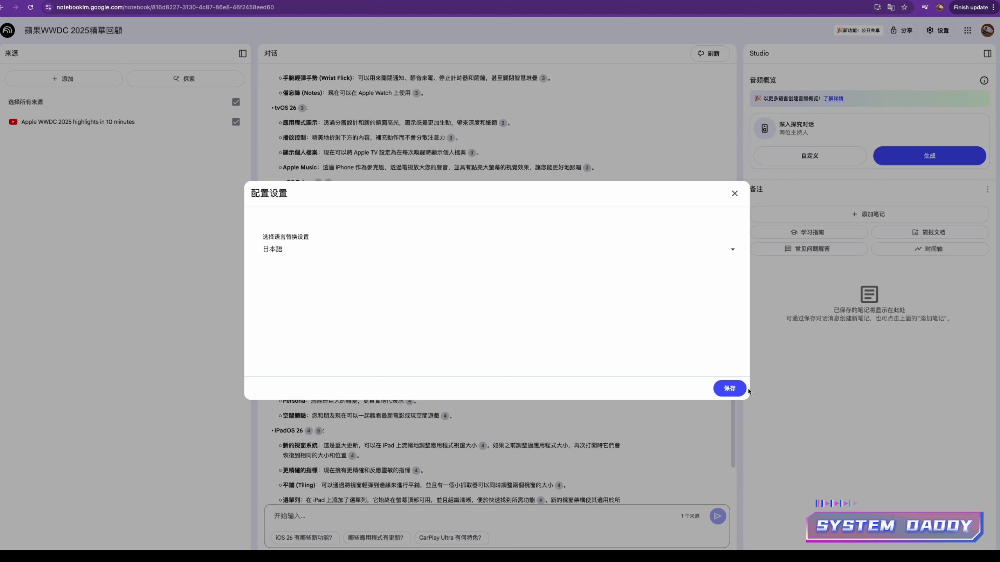
left_click(729, 388)
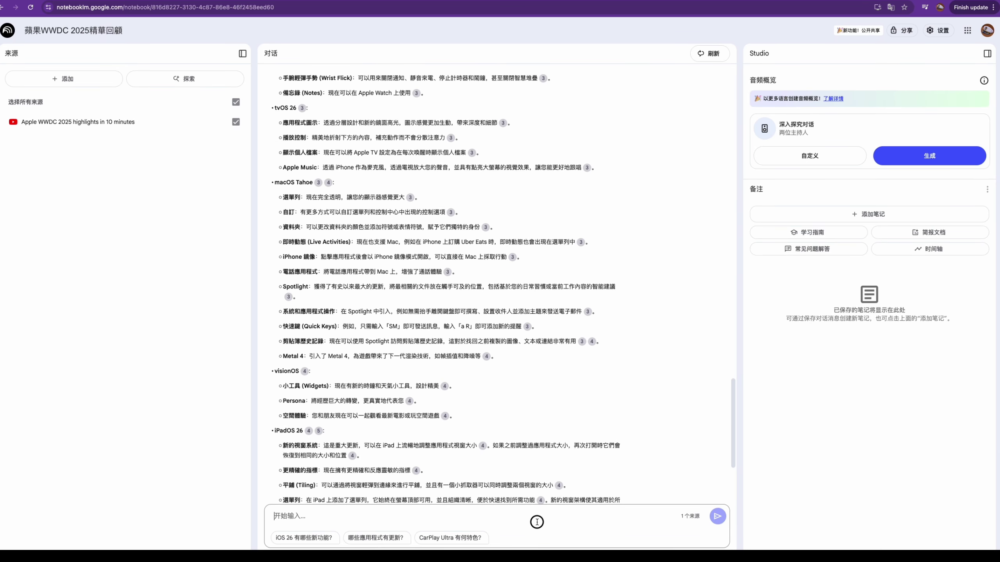
Step: Send the prompt "summary" again to get a Japanese version and look through the start of the reply
type("summary")
left_click(711, 519)
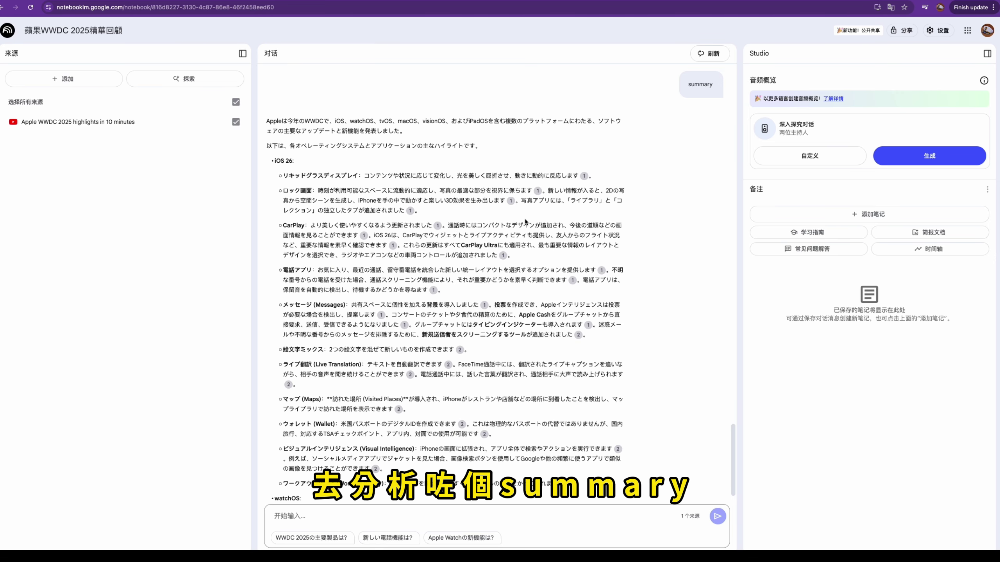
scroll(544, 238, "down", 3)
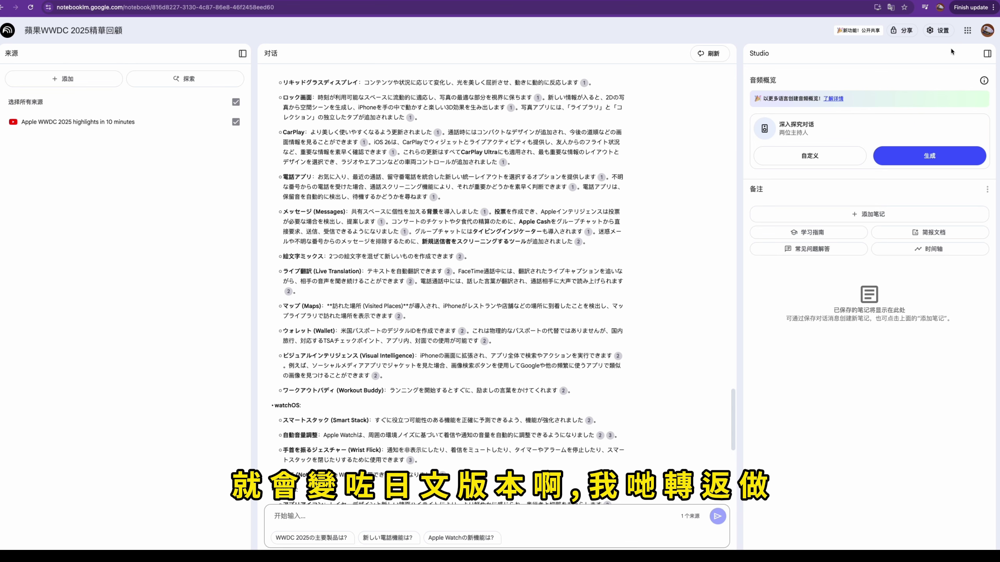
Step: Switch the output language from Japanese back to 中文（繁體） and save the setting
left_click(945, 31)
left_click(946, 80)
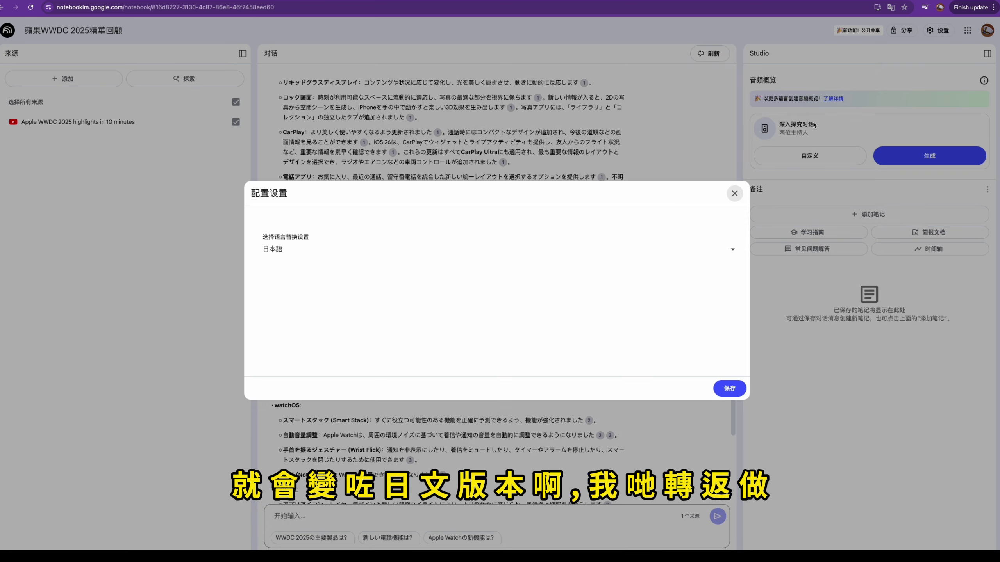
left_click(721, 256)
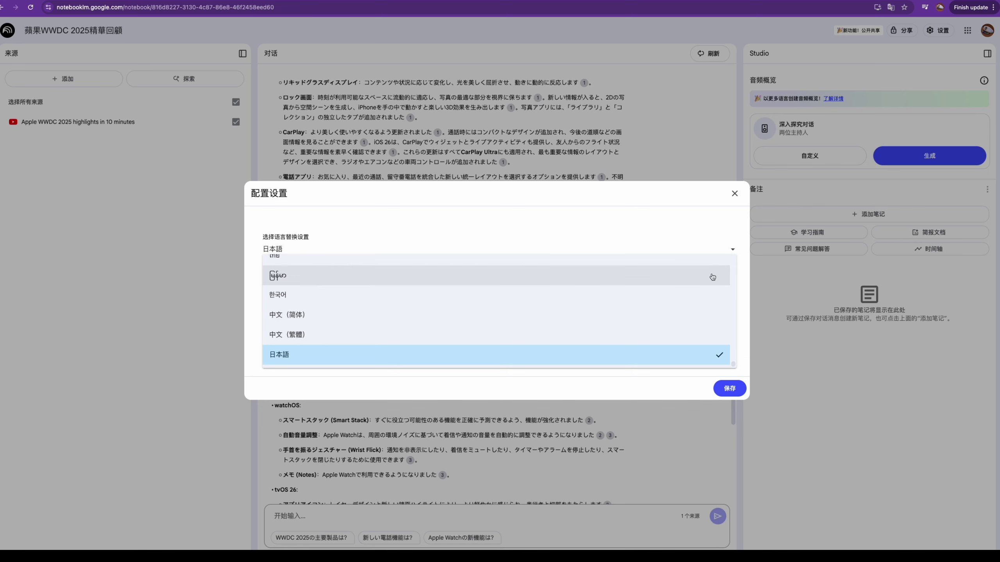
left_click(599, 320)
left_click(721, 387)
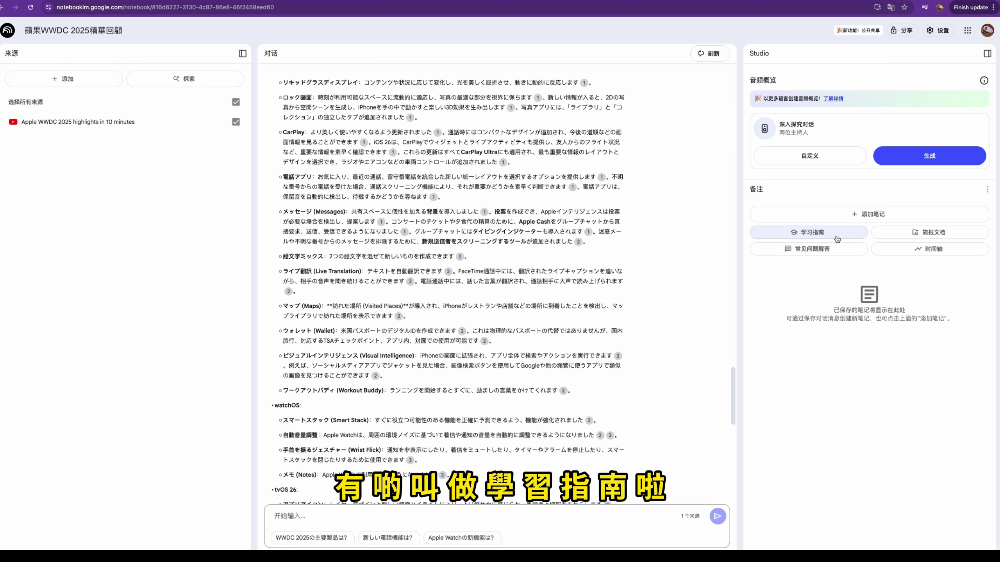
Step: Generate a study guide, a briefing document, an FAQ and a timeline as notes from the WWDC source
left_click(850, 237)
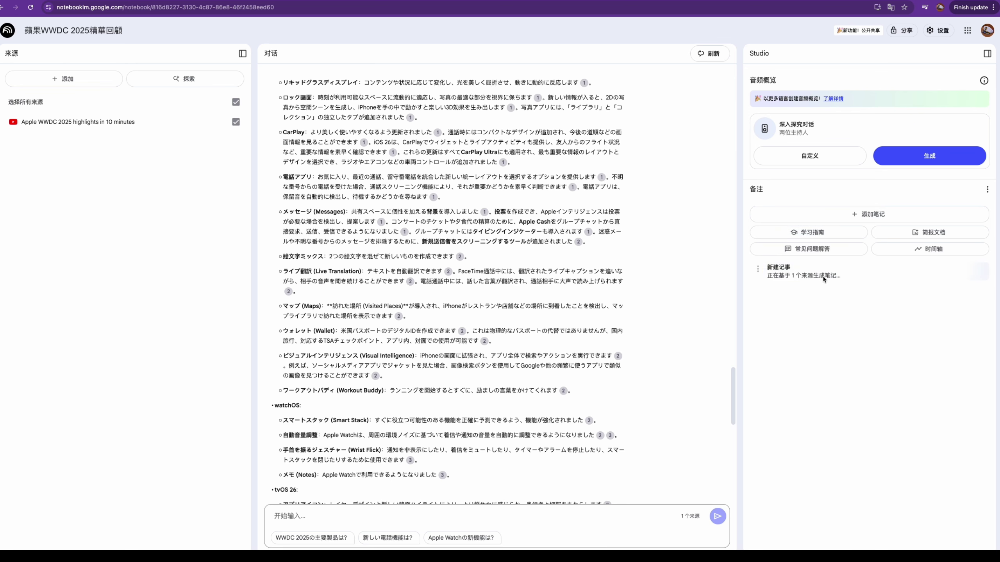
left_click(935, 234)
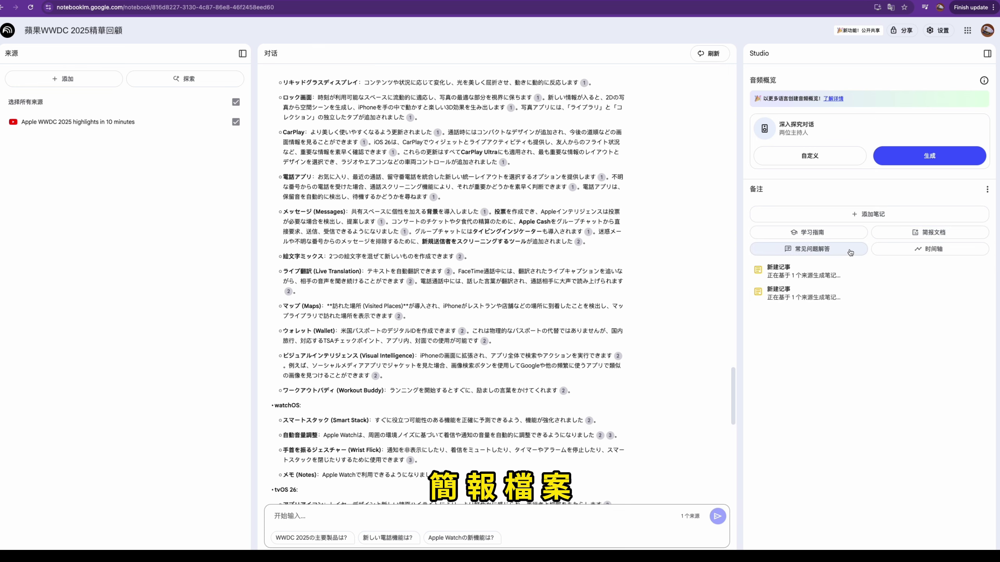
left_click(845, 251)
left_click(917, 250)
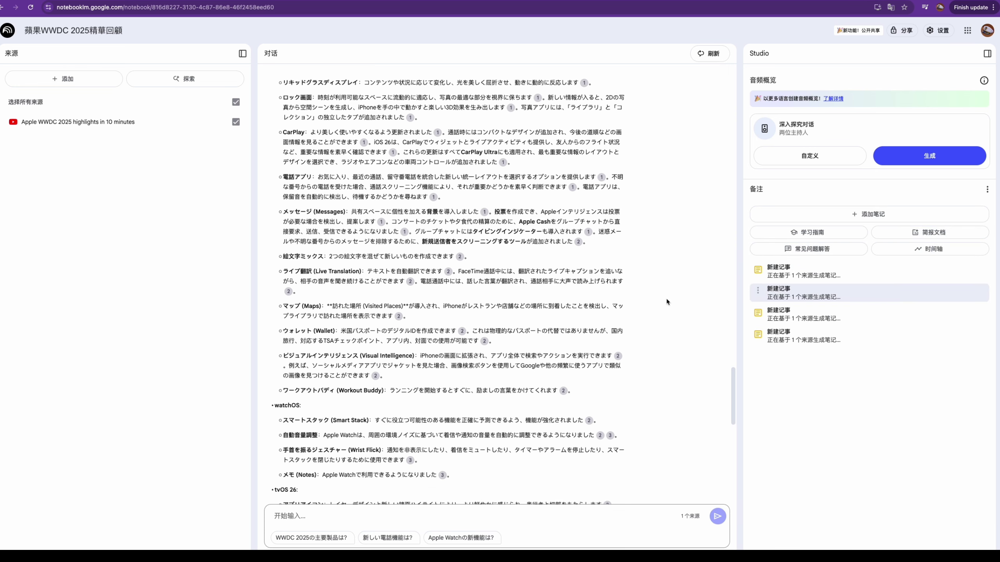
scroll(667, 302, "up", 6)
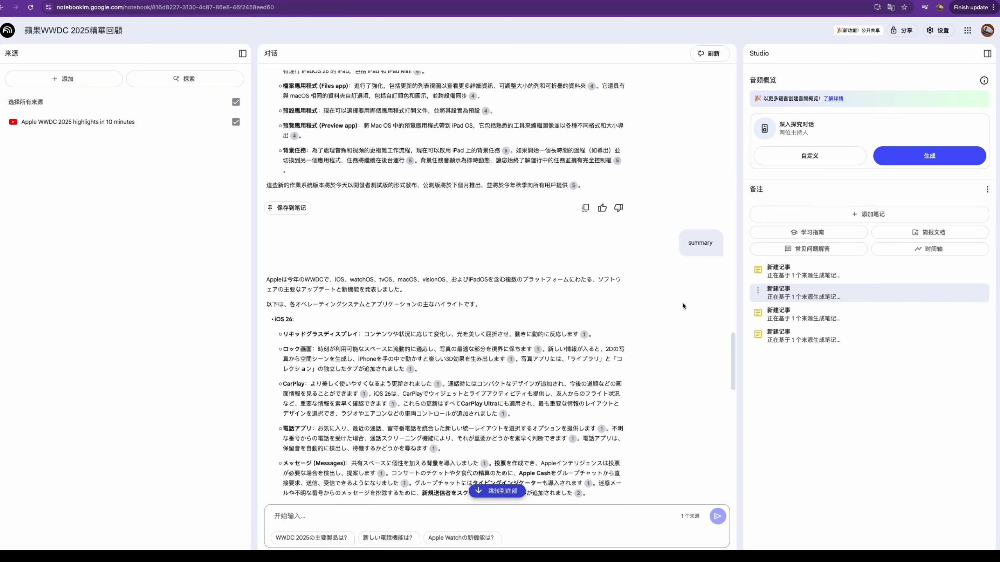
scroll(683, 306, "up", 20)
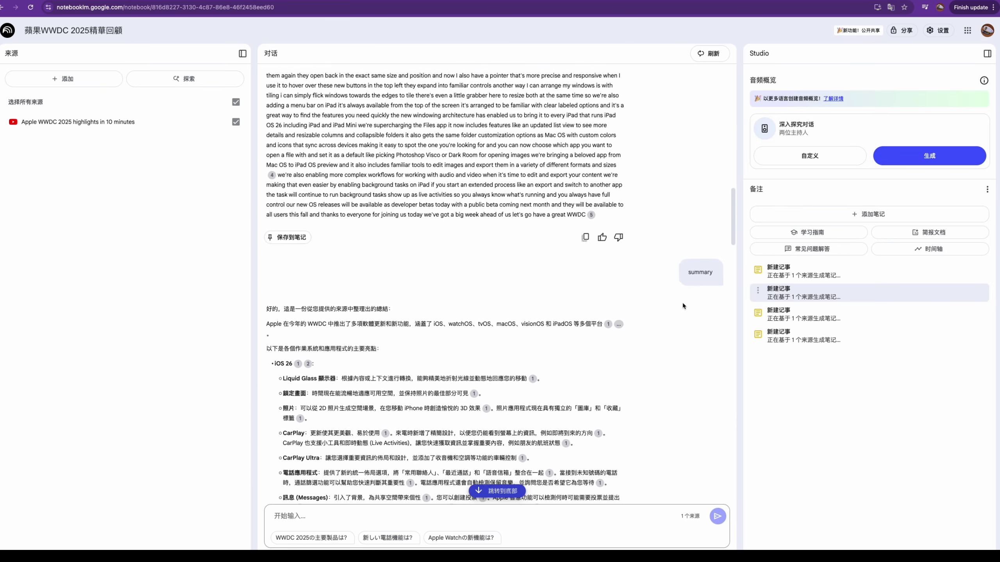
scroll(683, 306, "up", 20)
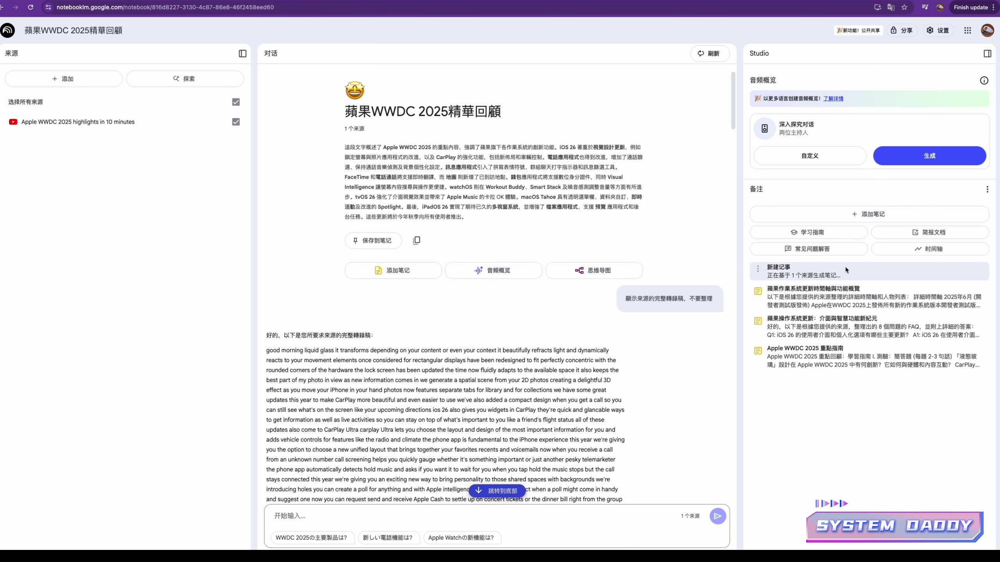
Step: Open the study guide note "Apple WWDC 2025 重點指南", read through its quiz and glossary, and close it
left_click(855, 372)
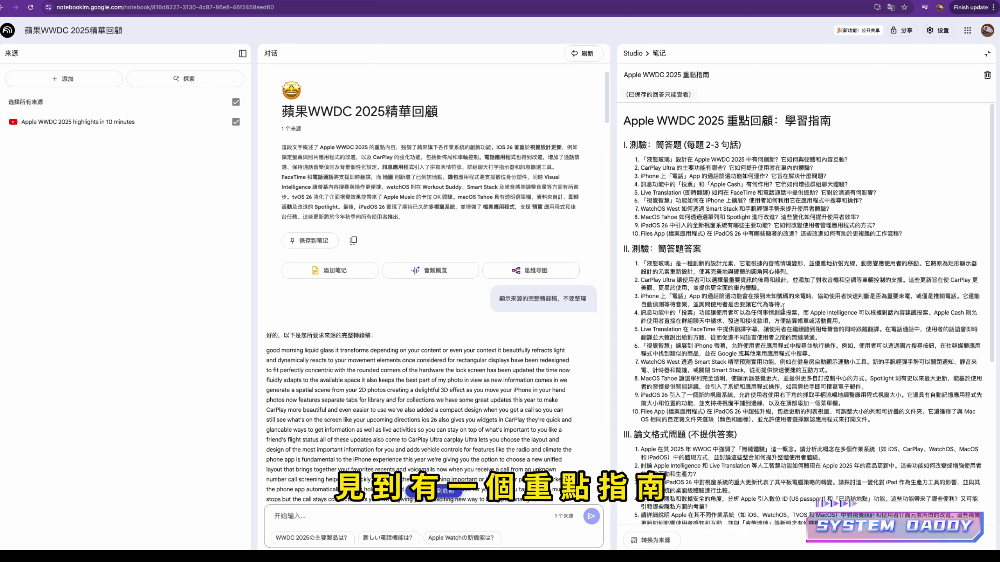
scroll(800, 247, "down", 8)
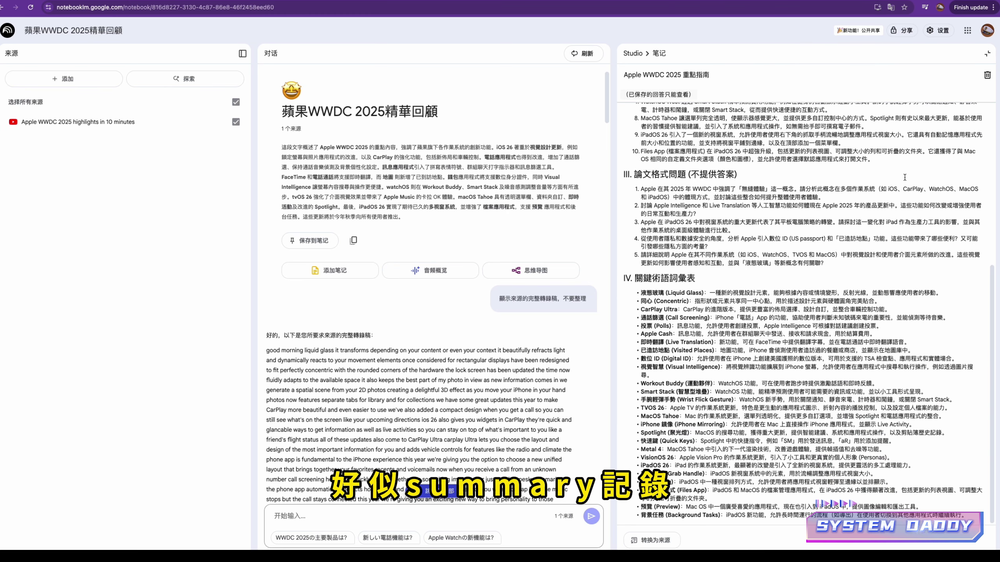
scroll(921, 117, "up", 7)
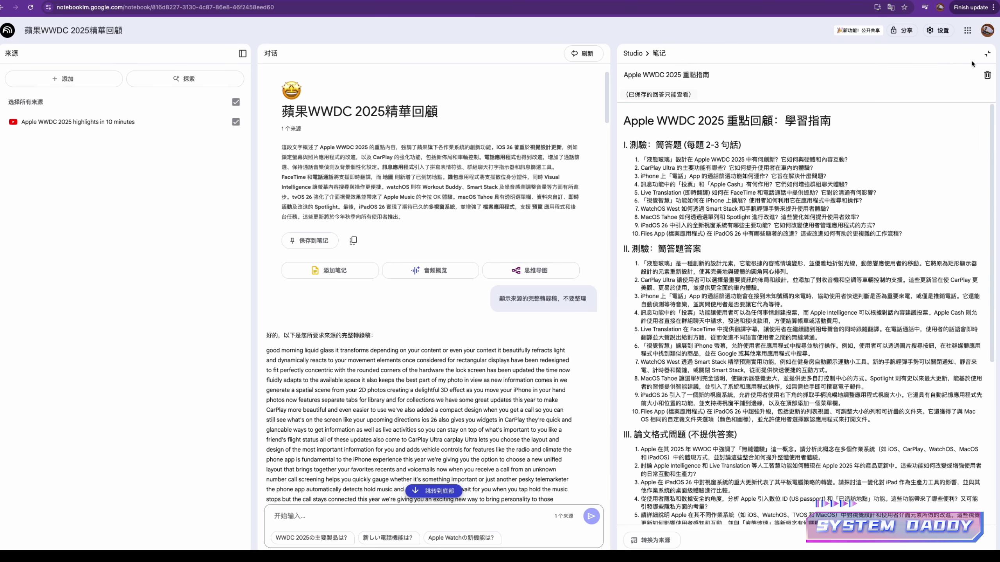
left_click(988, 54)
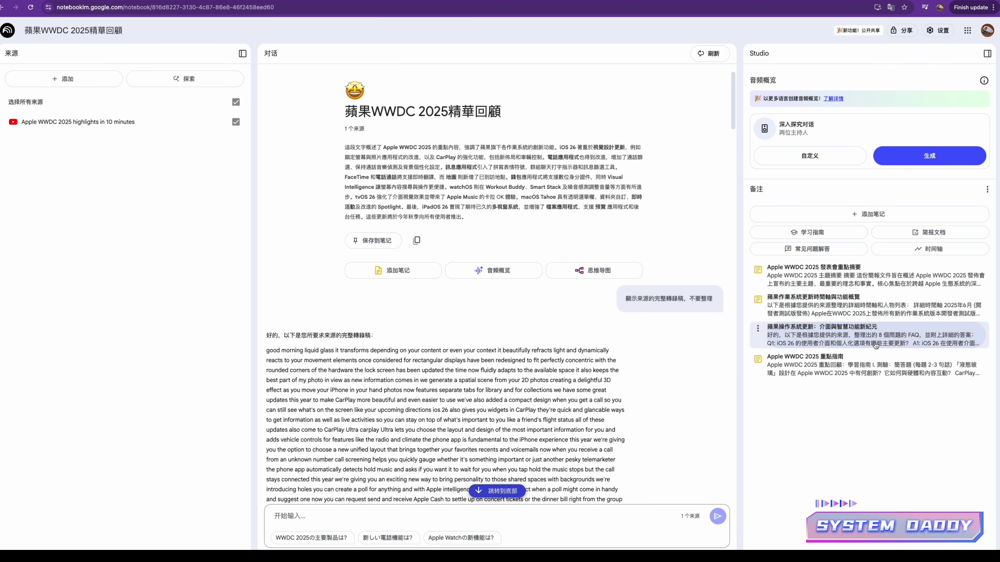
Step: Open the timeline note "蘋果作業系統更新時間軸與功能概覽" and examine its release dates and feature lists
left_click(875, 312)
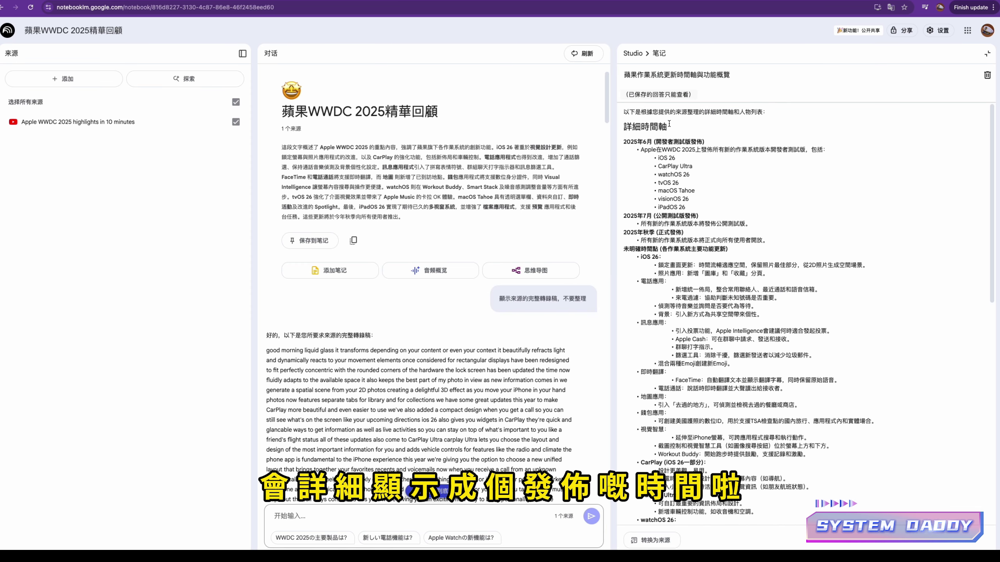
left_click_drag(669, 124, 622, 128)
left_click(651, 172)
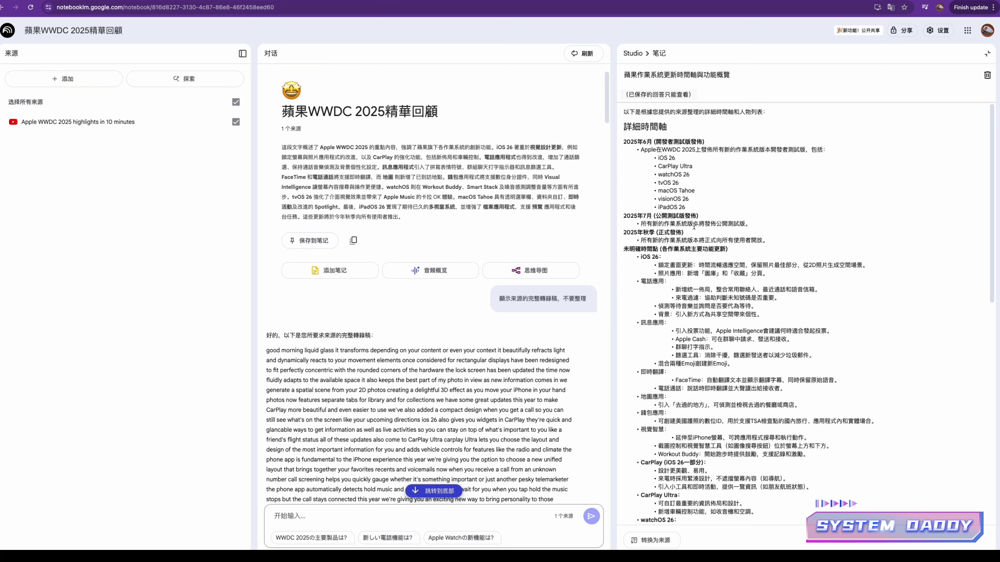
scroll(694, 227, "down", 20)
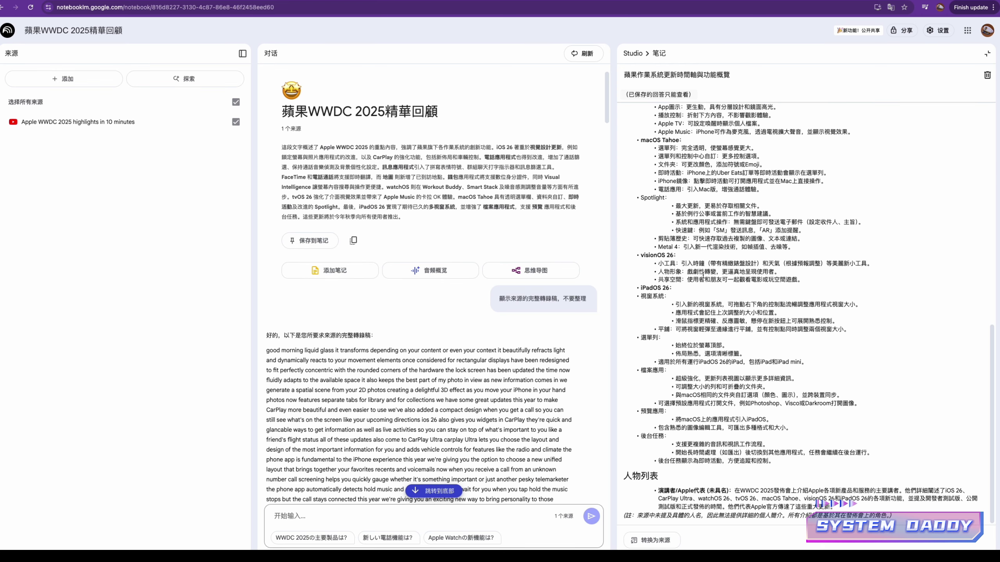
scroll(704, 275, "up", 9)
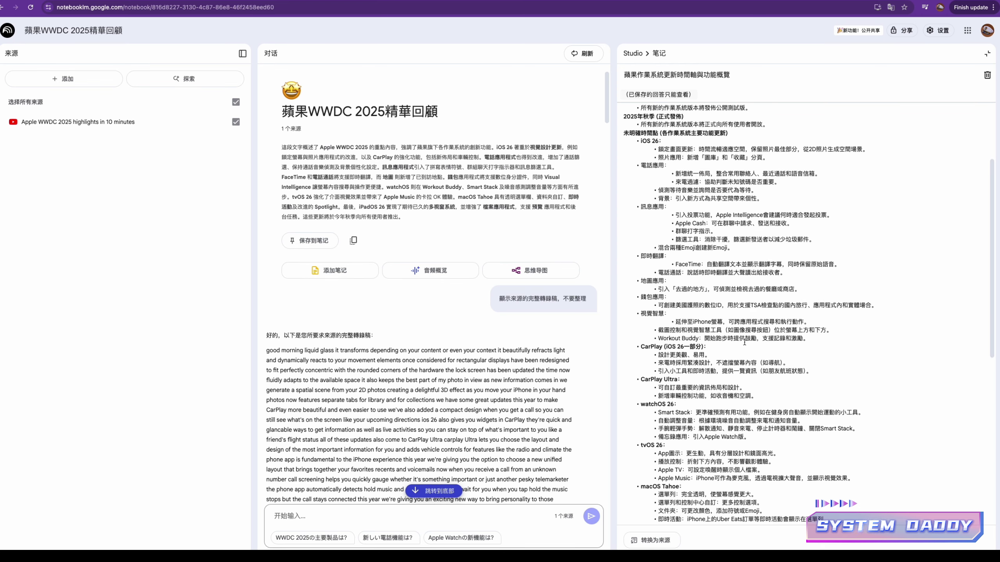
Step: Read the FAQ note "蘋果操作系統更新：介面與智慧功能新紀元" and the briefing note "Apple WWDC 2025 發表會重點摘要", closing each one
left_click(984, 55)
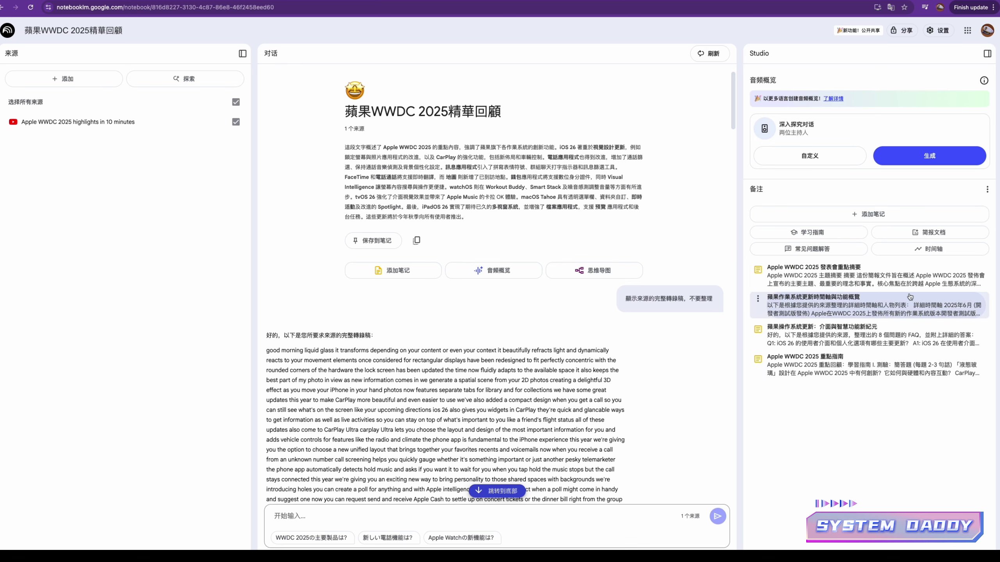
left_click(901, 335)
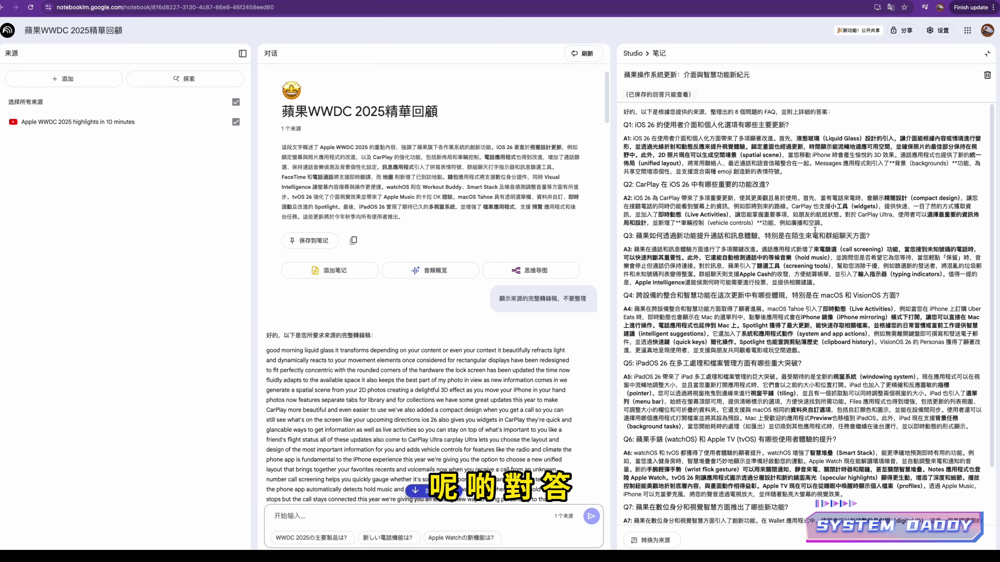
scroll(687, 188, "down", 3)
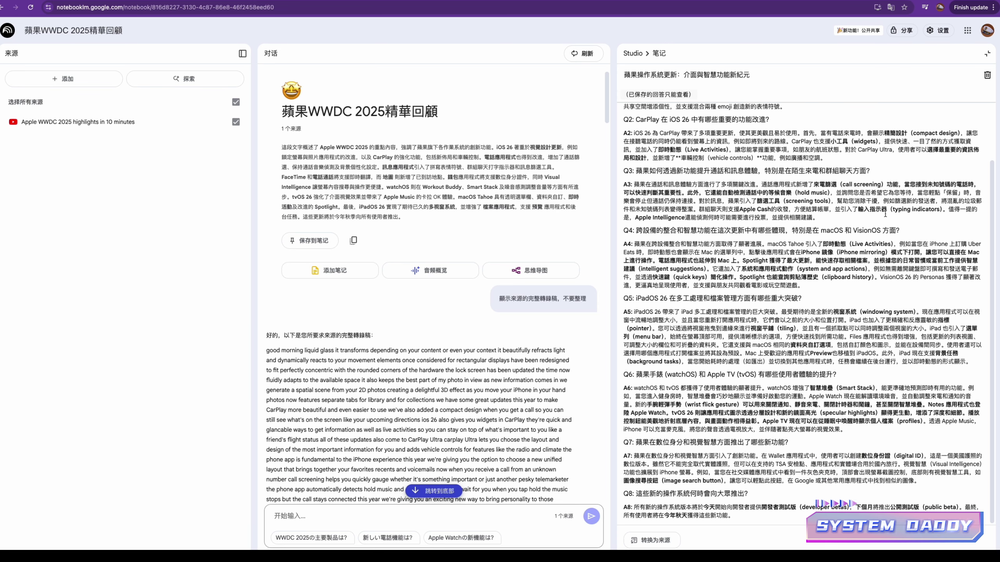
scroll(756, 244, "up", 3)
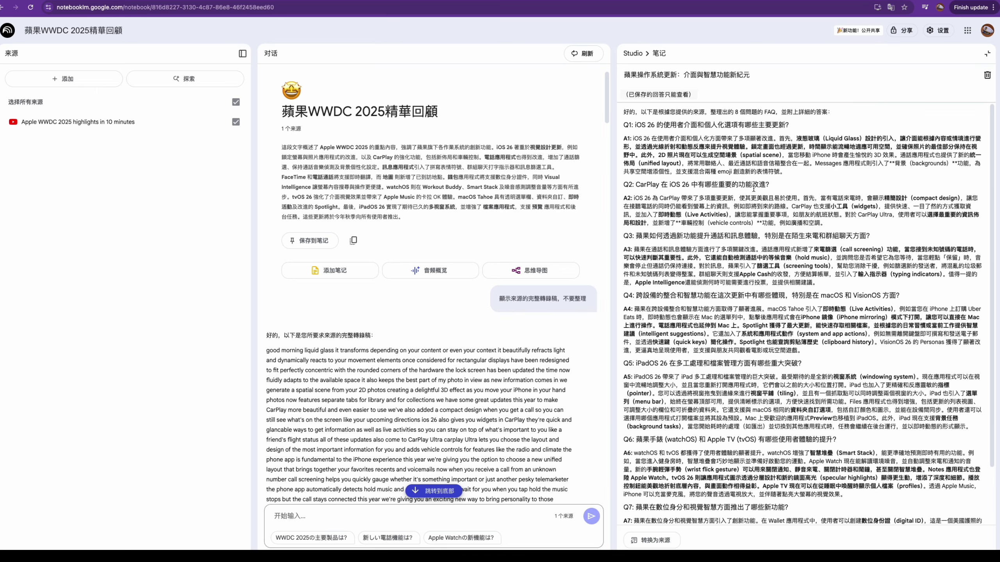
scroll(754, 189, "up", 5)
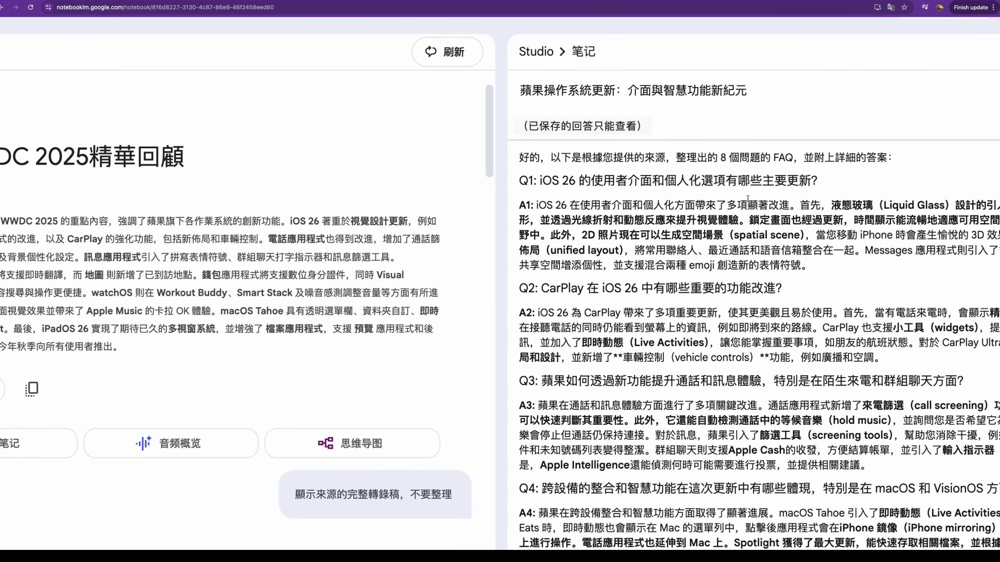
scroll(748, 198, "down", 5)
scroll(748, 198, "down", 3)
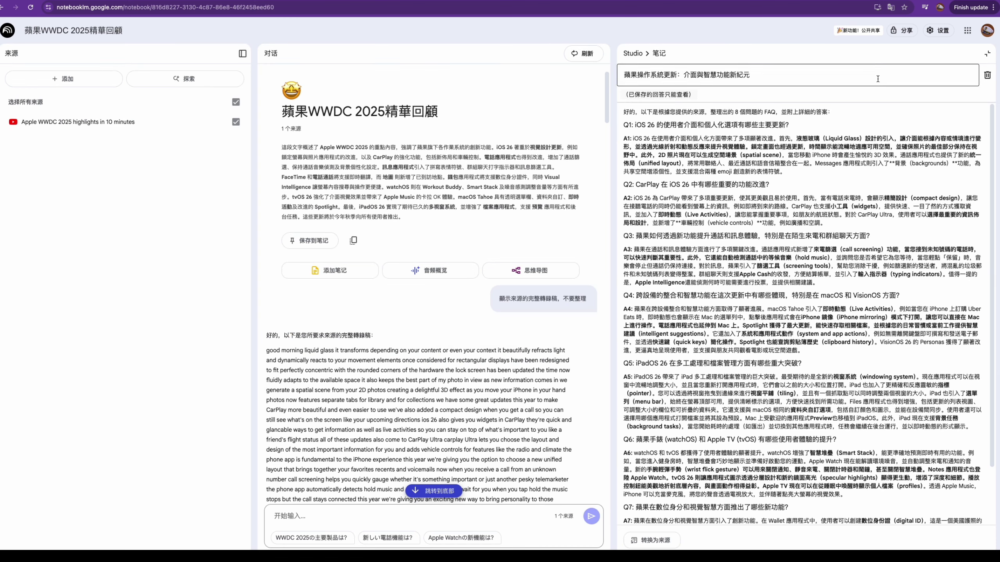
left_click(983, 56)
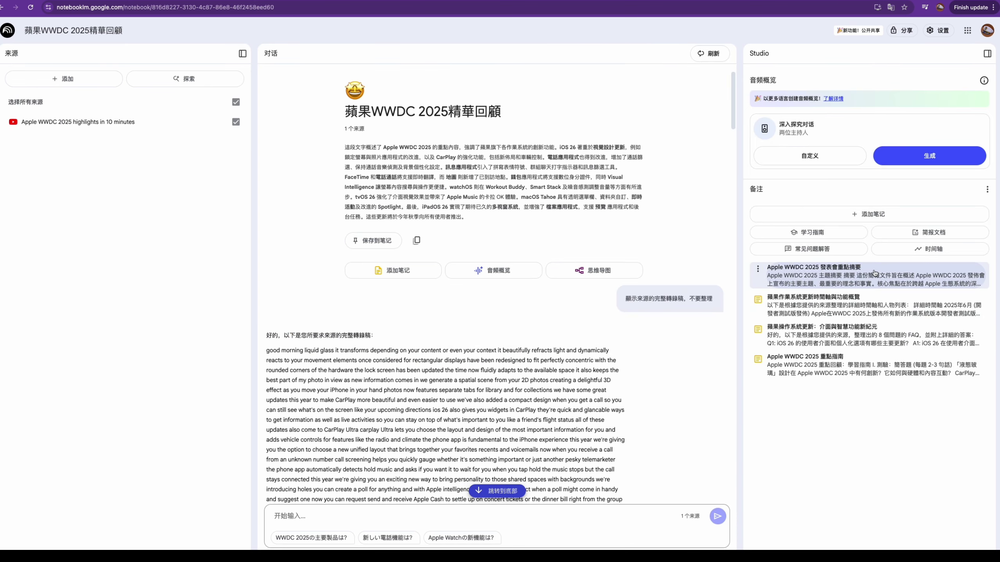
left_click(809, 272)
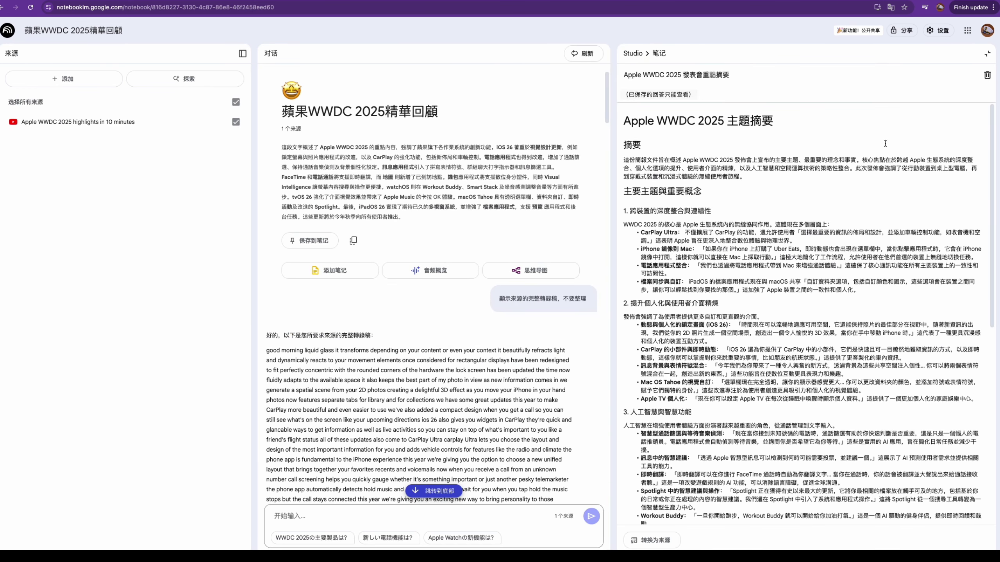
left_click(987, 53)
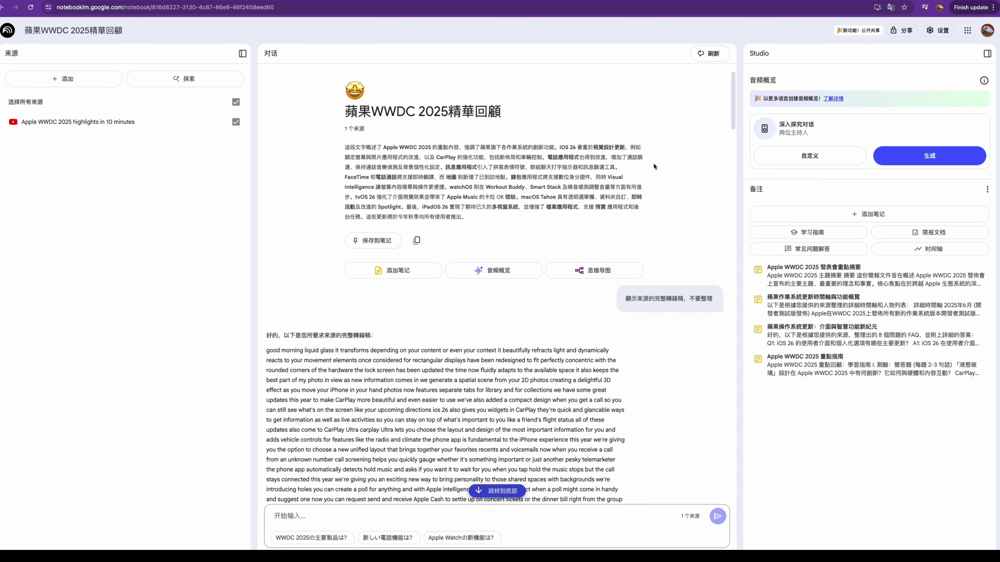
Step: Generate a mind map from the WWDC source and open it
scroll(654, 167, "down", 3)
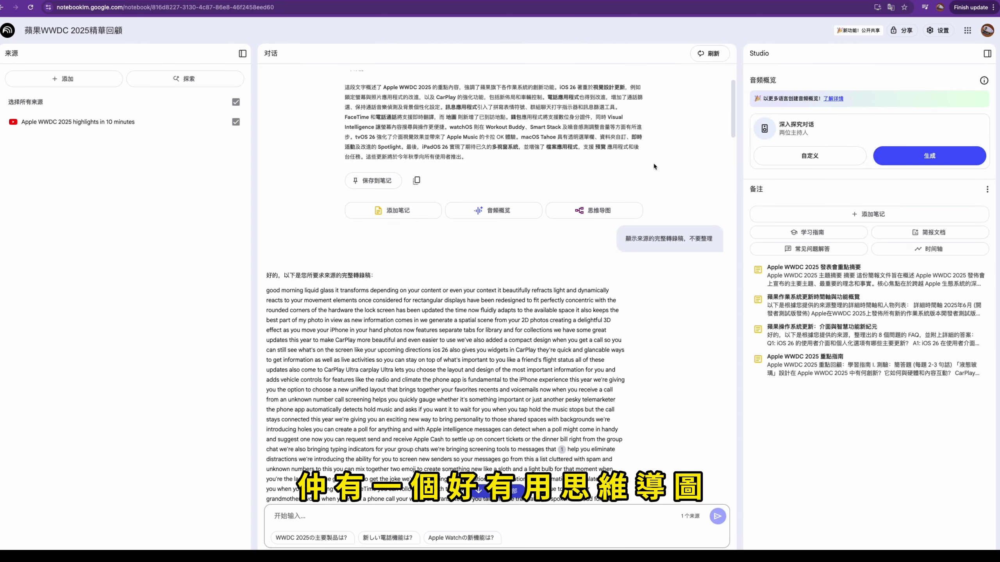
left_click(598, 215)
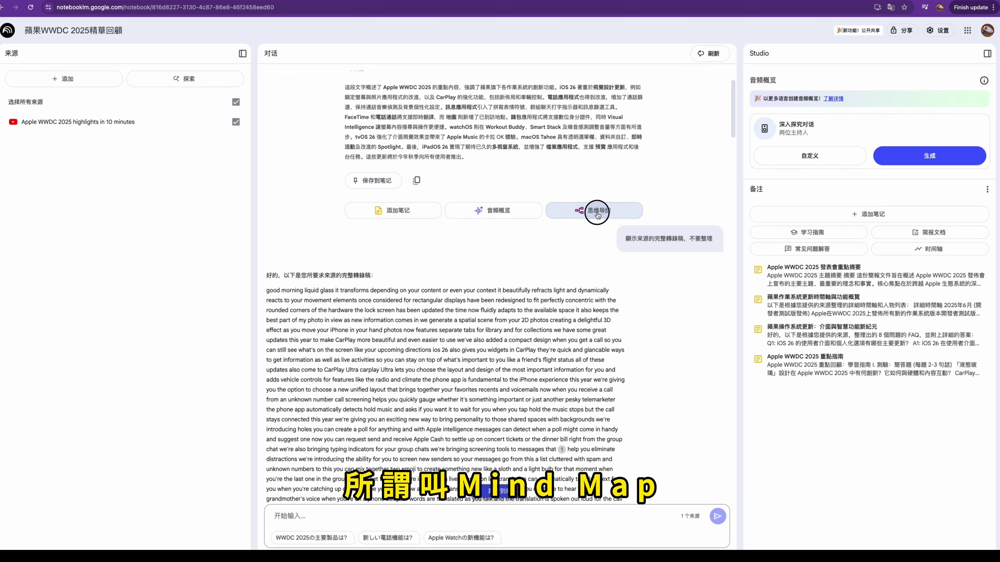
left_click(821, 272)
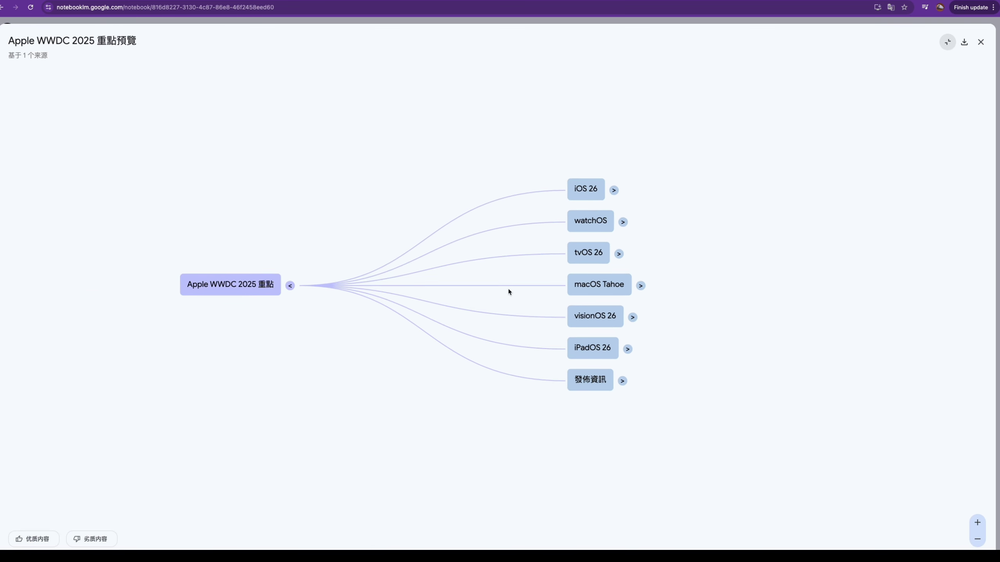
Step: Expand the iOS 26 and watchOS branches of the mind map and inspect their subtopics
left_click(607, 196)
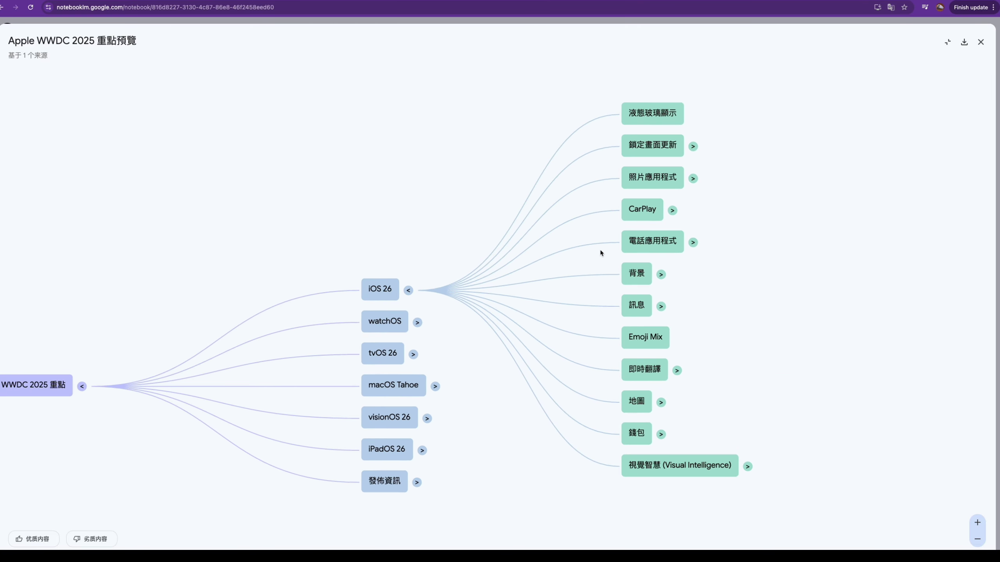
left_click(414, 323)
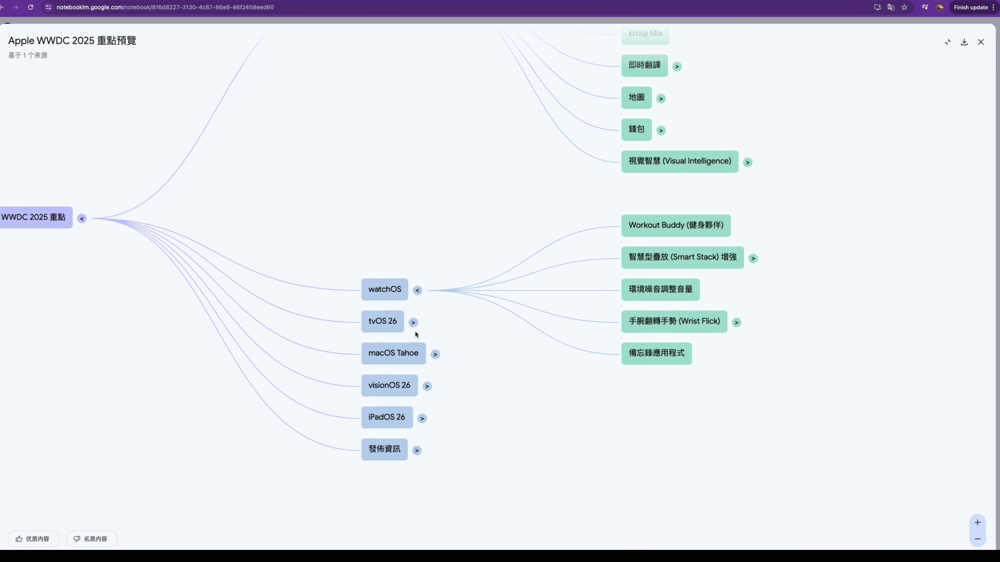
scroll(438, 360, "up", 5)
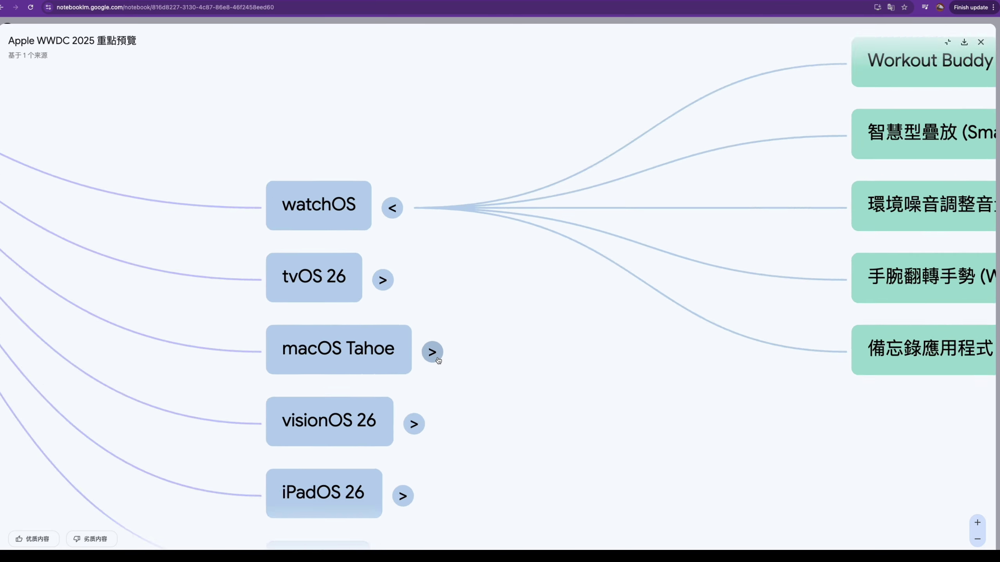
scroll(442, 358, "down", 5)
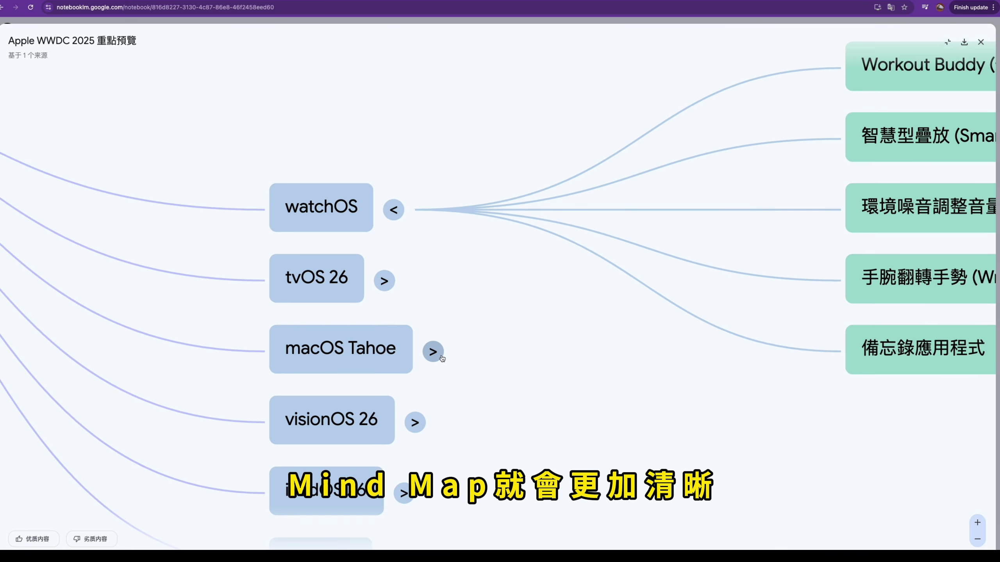
scroll(441, 358, "down", 8)
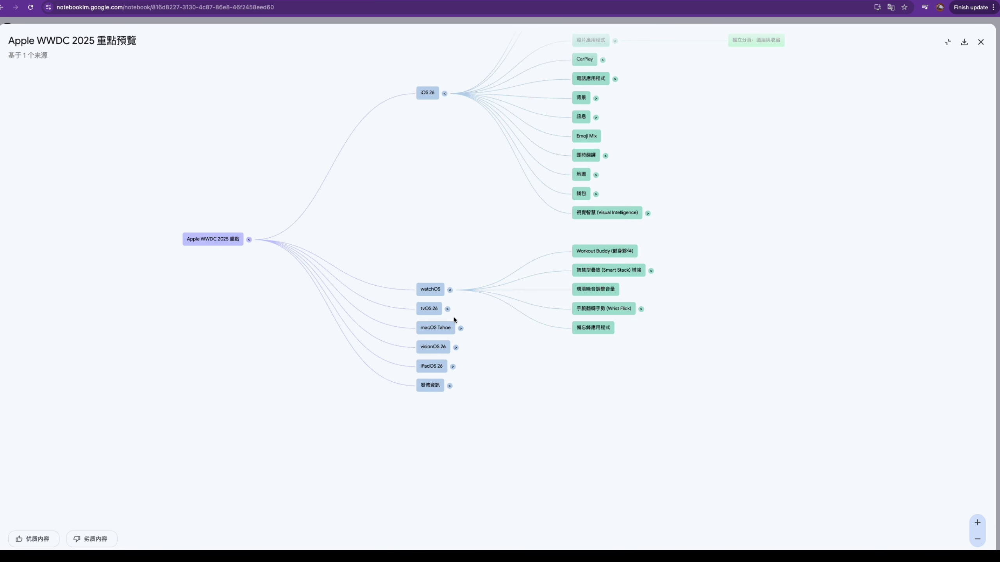
Step: Expand the macOS Tahoe and tvOS 26 branches and download the mind map
left_click(460, 329)
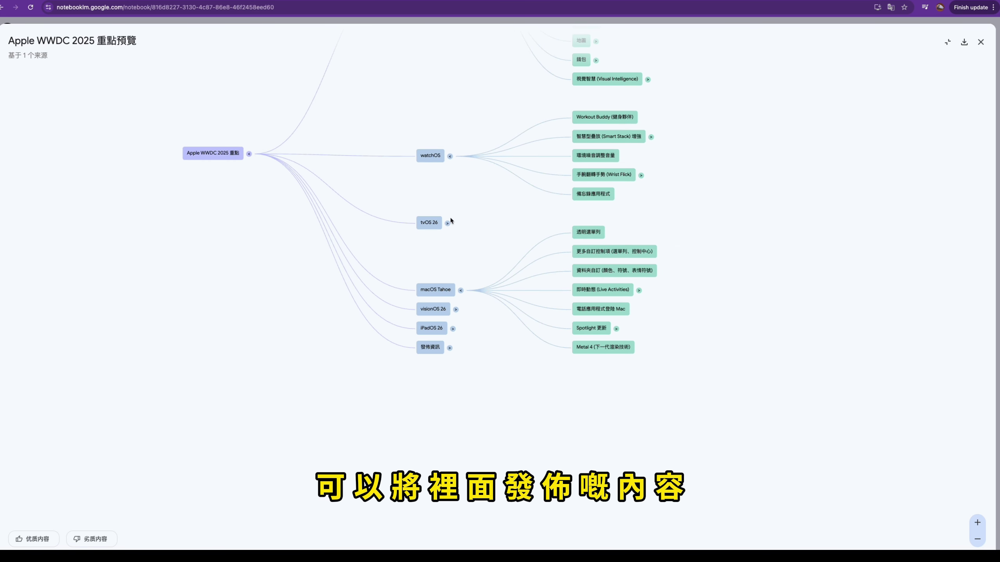
left_click(449, 223)
scroll(453, 245, "up", 5)
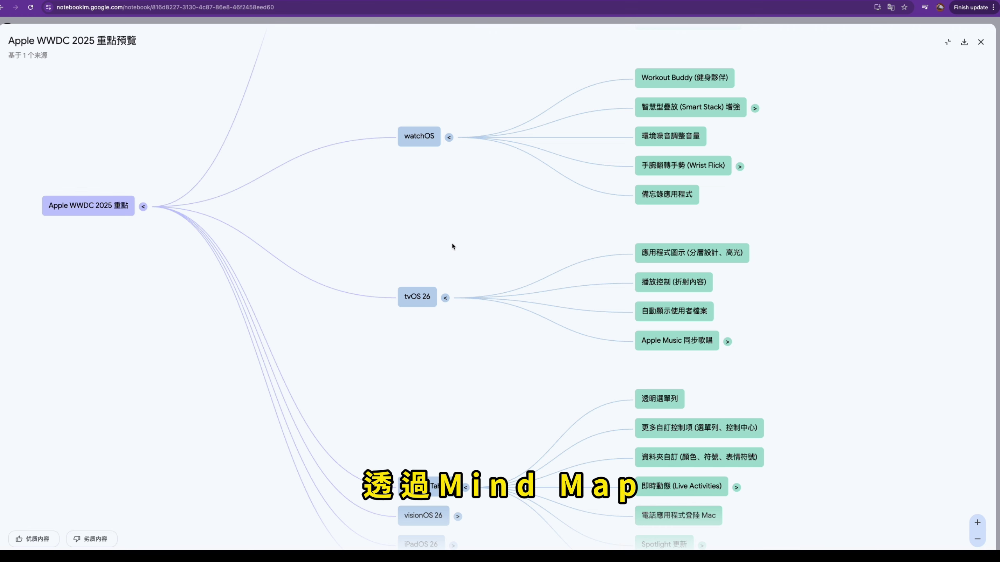
scroll(480, 265, "down", 5)
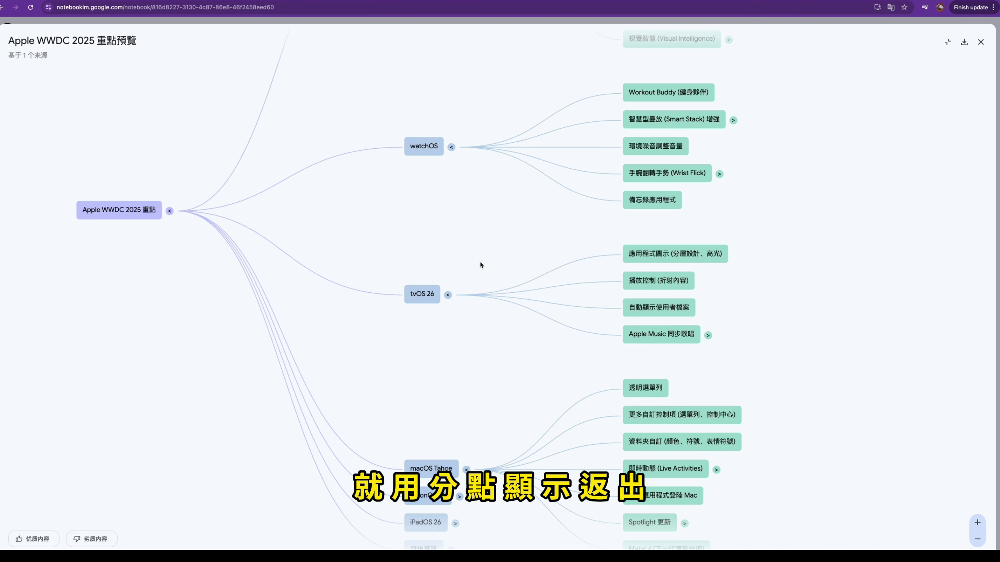
scroll(481, 265, "down", 3)
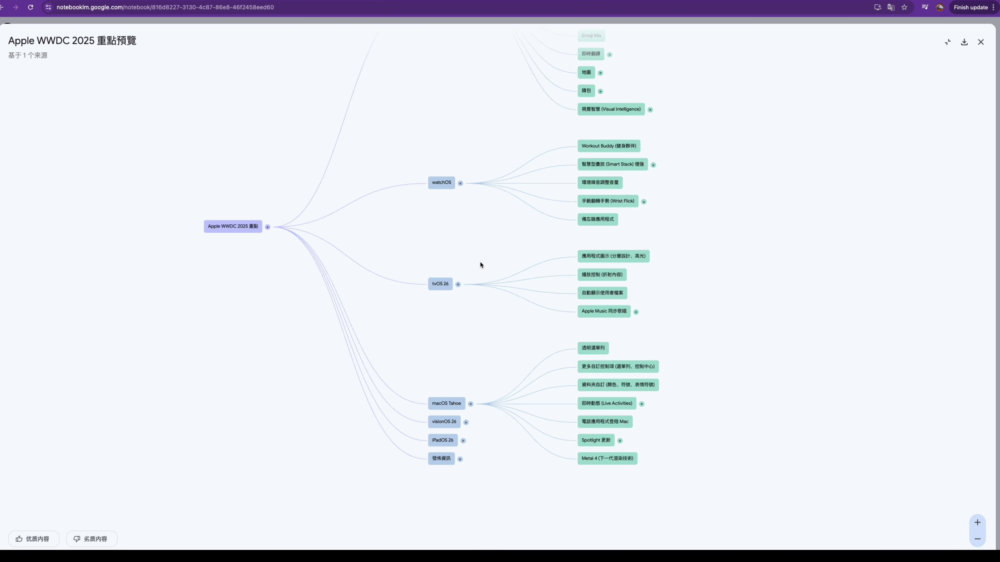
scroll(481, 265, "down", 2)
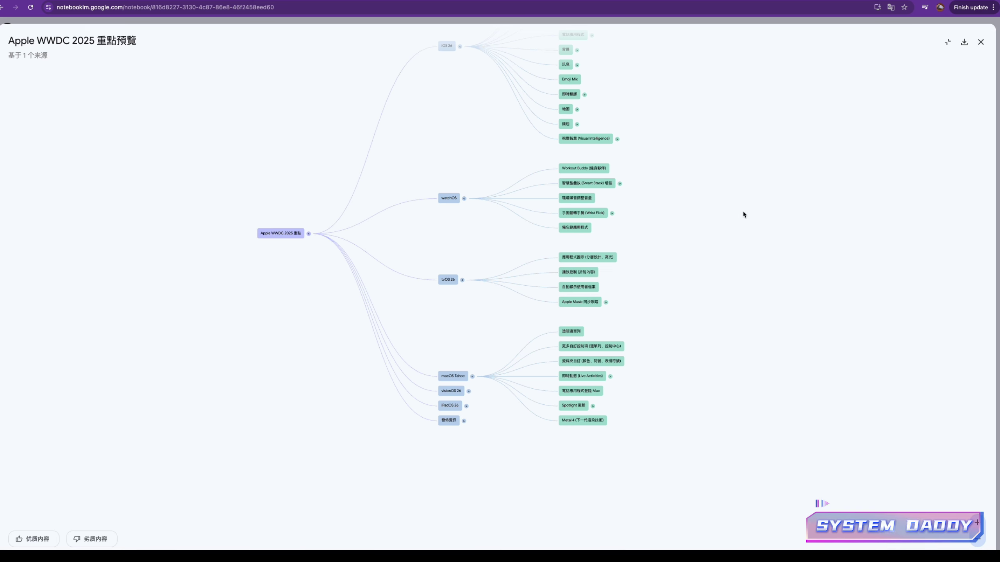
left_click(964, 44)
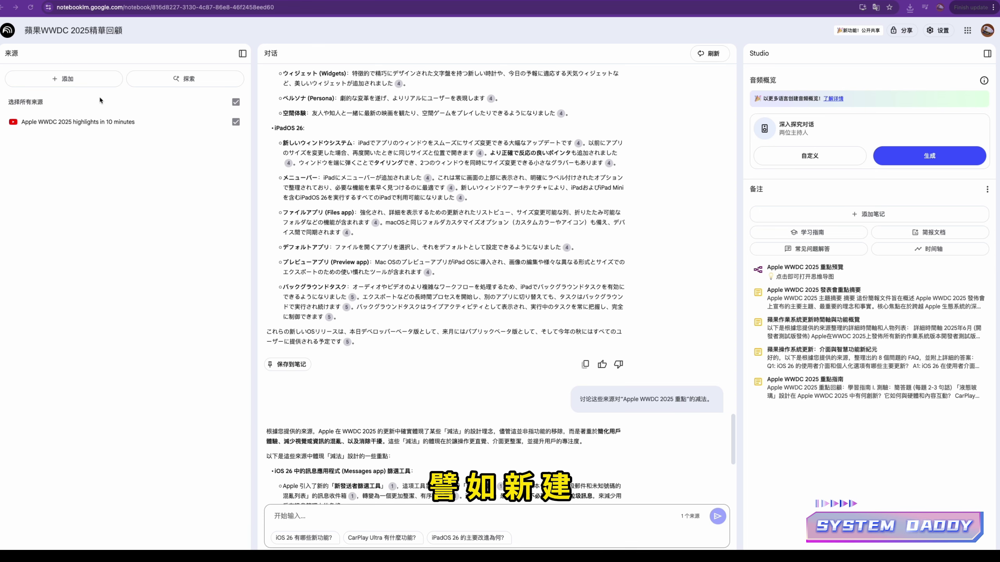
Step: Add the audio recording "系統資料轉移進度開會.wav" as a source and send the prompt "summary" for that source alone
left_click(58, 78)
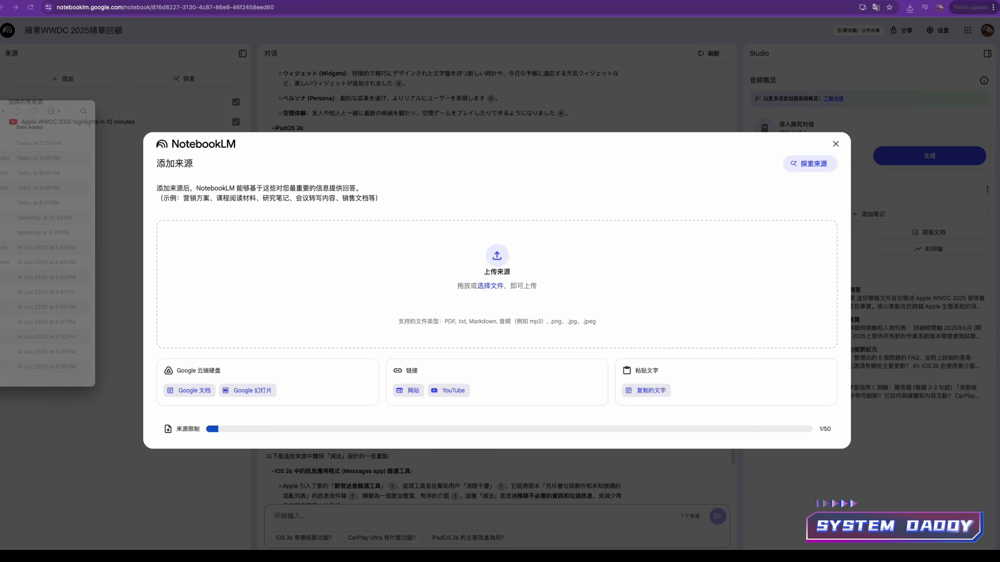
left_click_drag(2, 94, 338, 317)
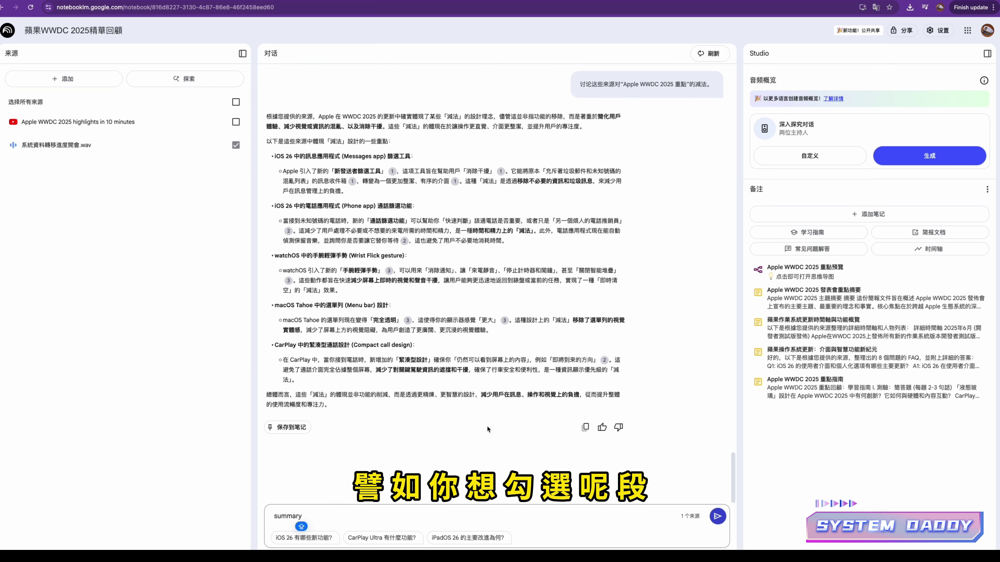
left_click(706, 517)
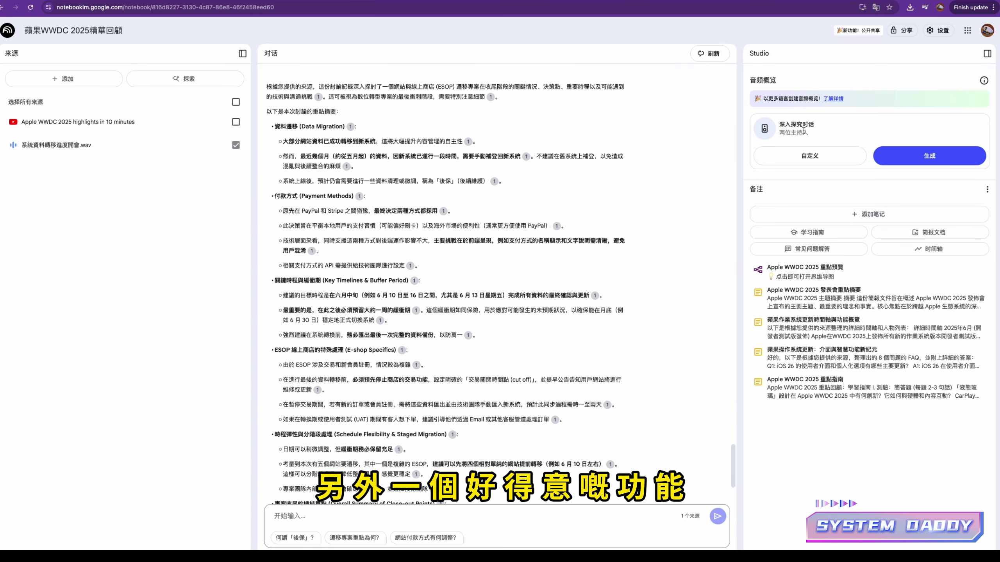
Step: Read through the meeting summary in the chat and generate a two-host audio overview (深入探究对话)
scroll(686, 177, "up", 15)
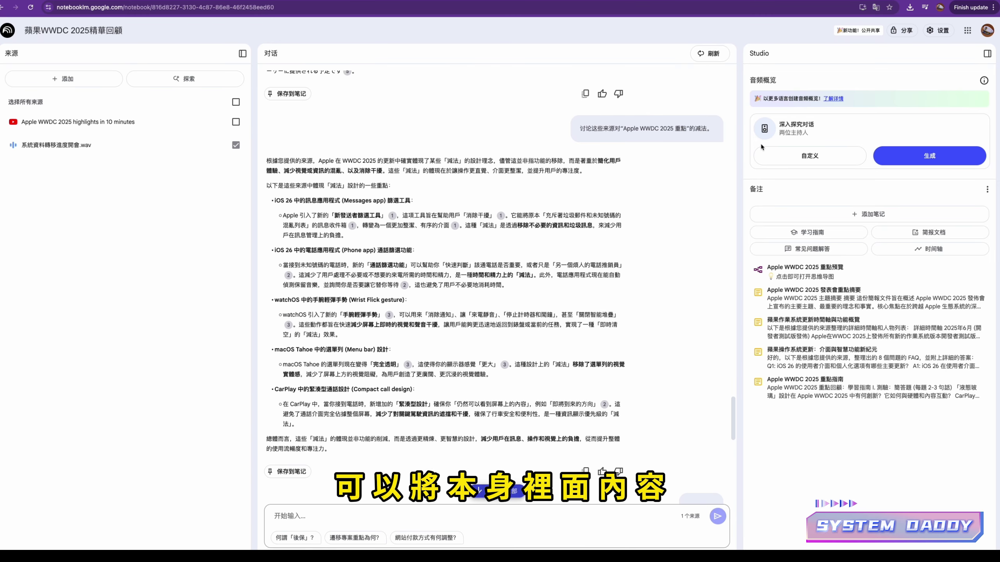
scroll(567, 223, "down", 10)
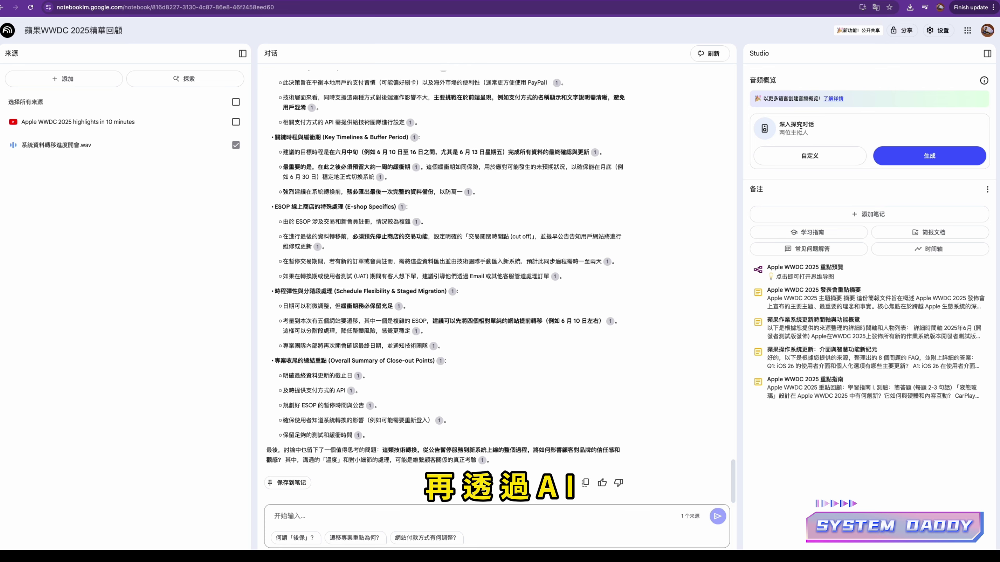
left_click(903, 159)
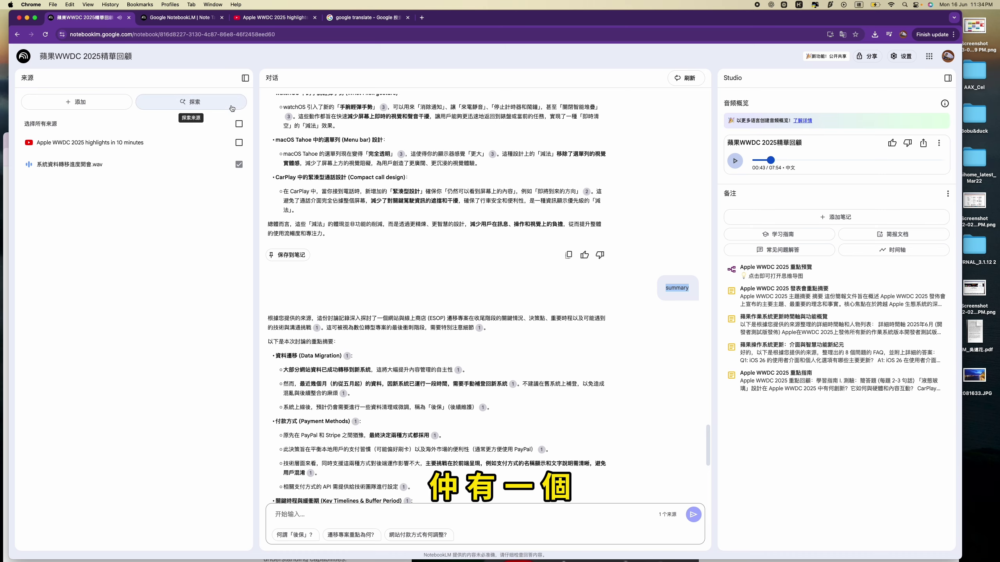
Step: Search for new sources on the topic "Apple 2025 news"
left_click(191, 102)
left_click(377, 297)
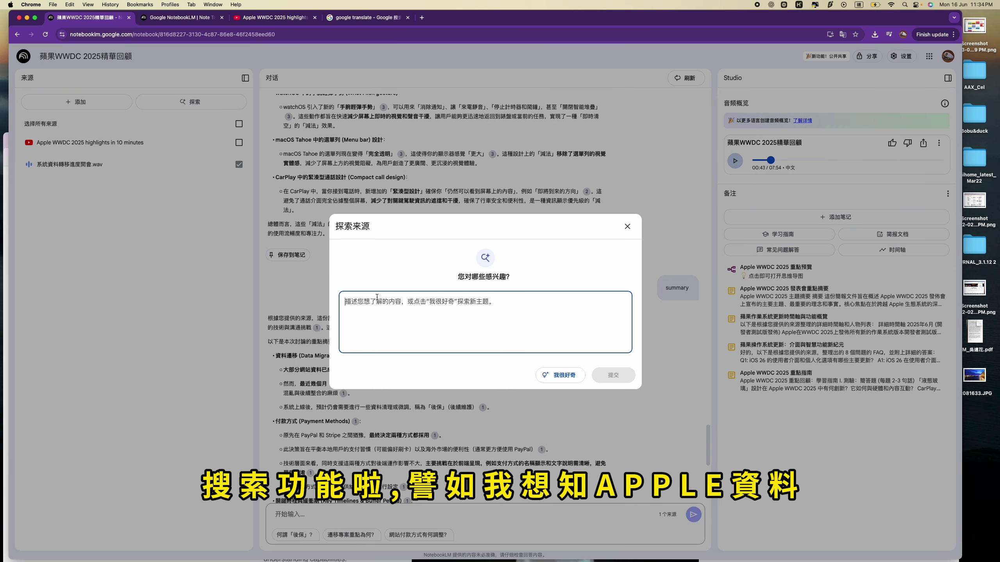
type("appl")
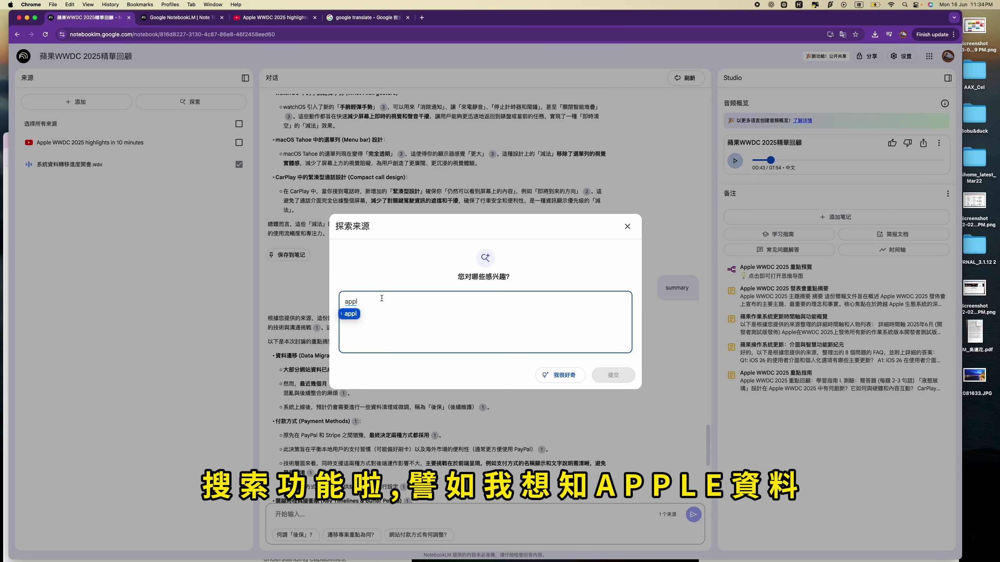
type("w")
type("e")
key("space")
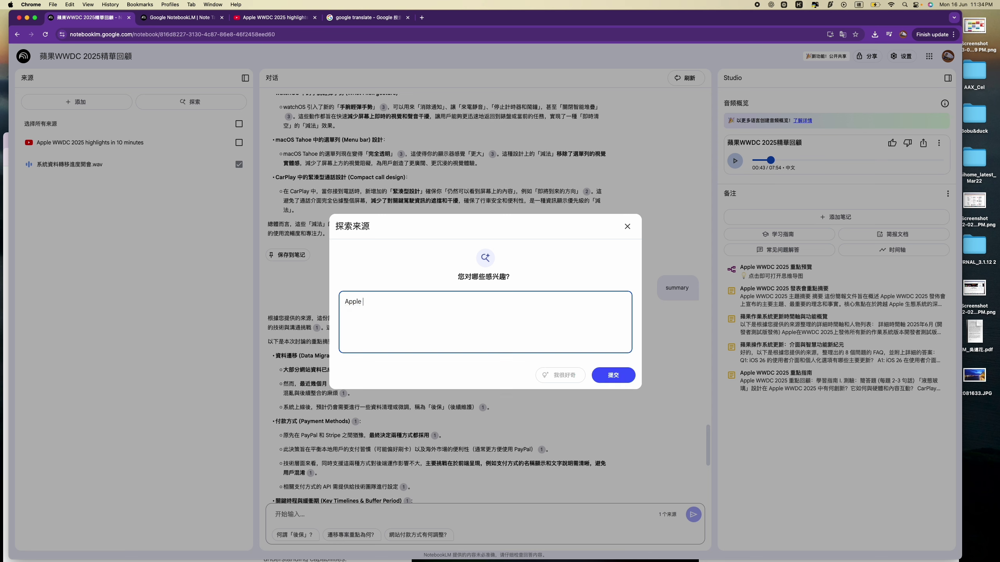
type("2025 ")
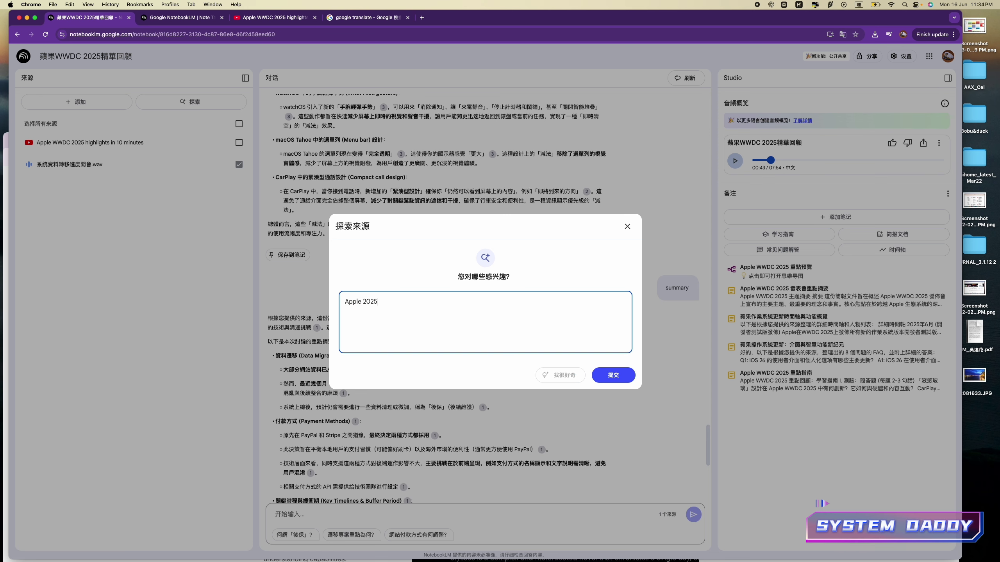
type("news")
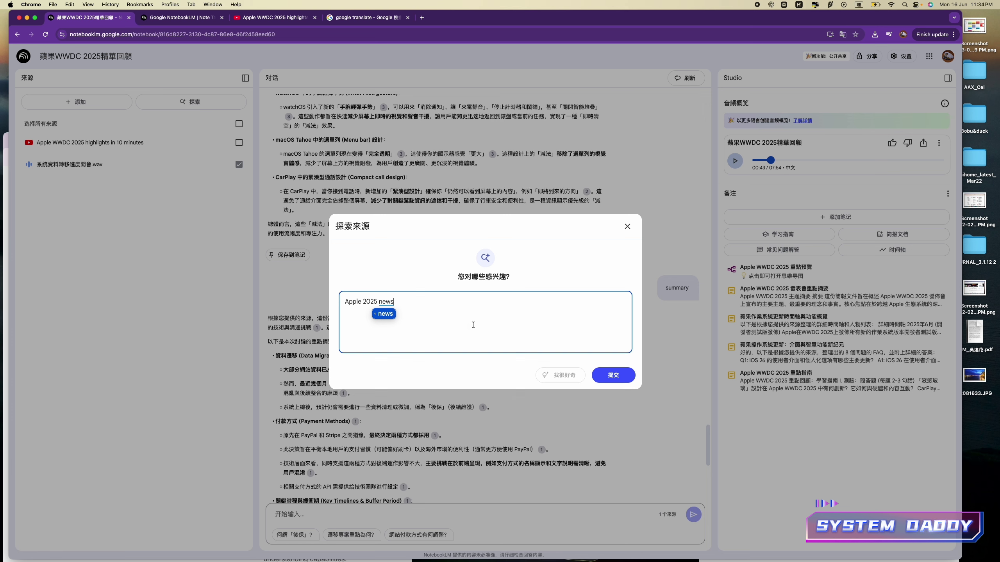
left_click(609, 382)
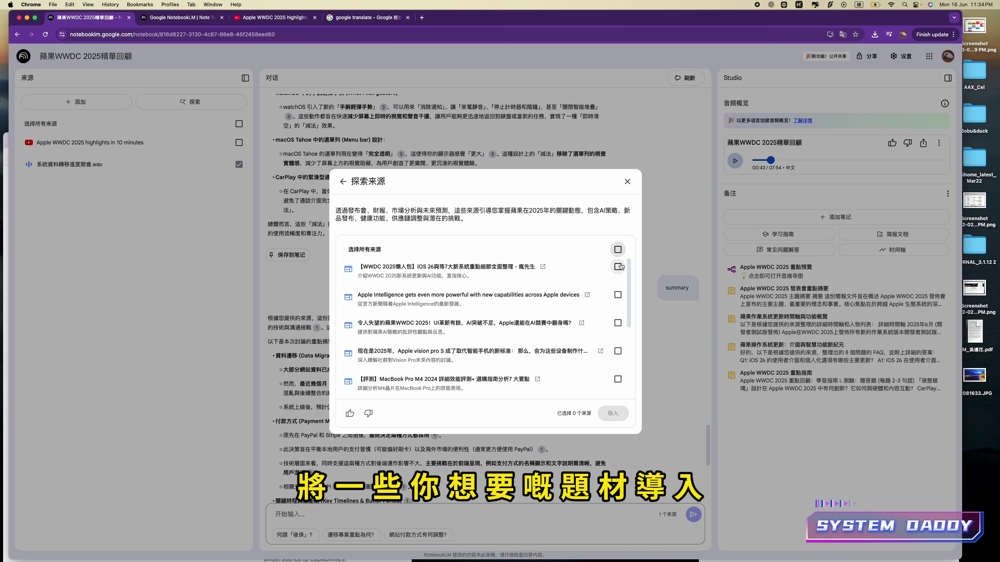
Step: Import the found article "【WWDC 2025懶人包】iOS 26與等7大新系統重點細節全面整理" as a source and generate a mind map from that source alone
left_click(618, 267)
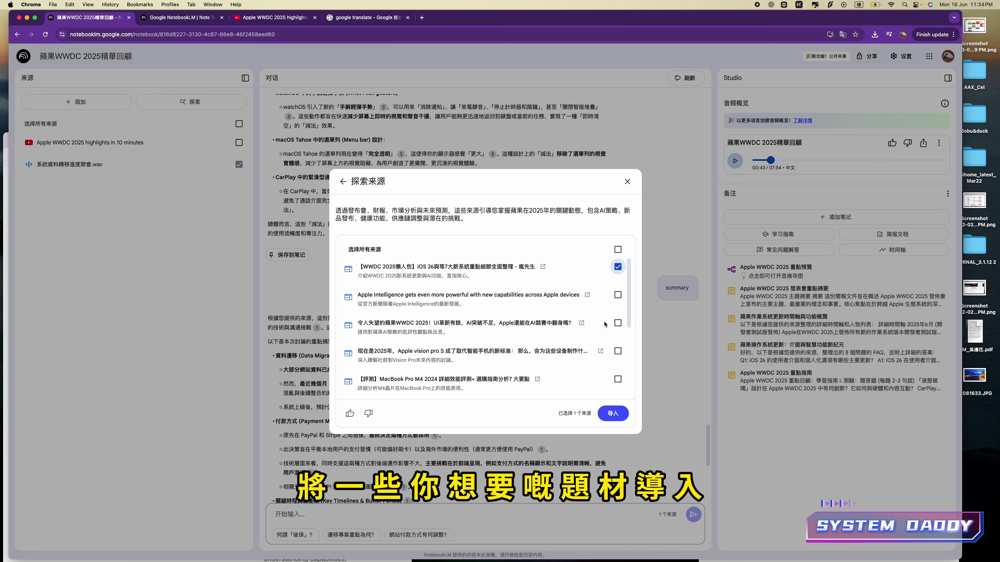
left_click(613, 413)
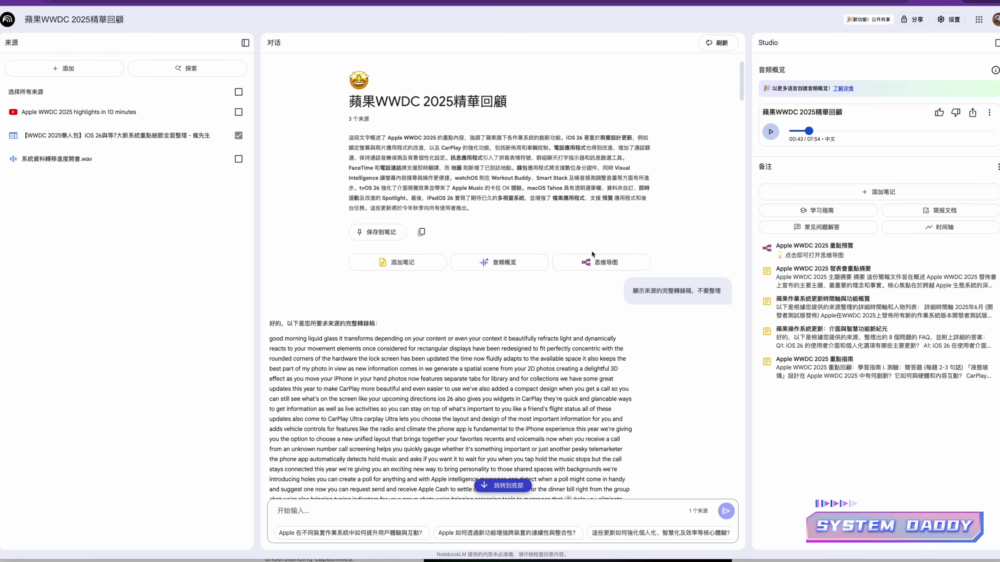
left_click(598, 263)
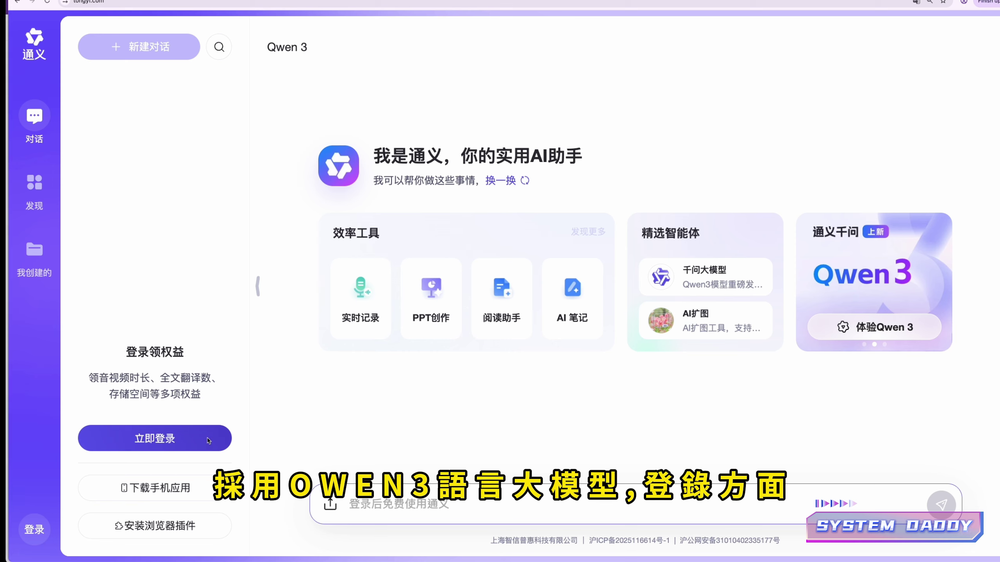
Step: Switch to Tongyi (通义), view the login options including the phone area codes and QR scanning, and close the login dialog
left_click(184, 438)
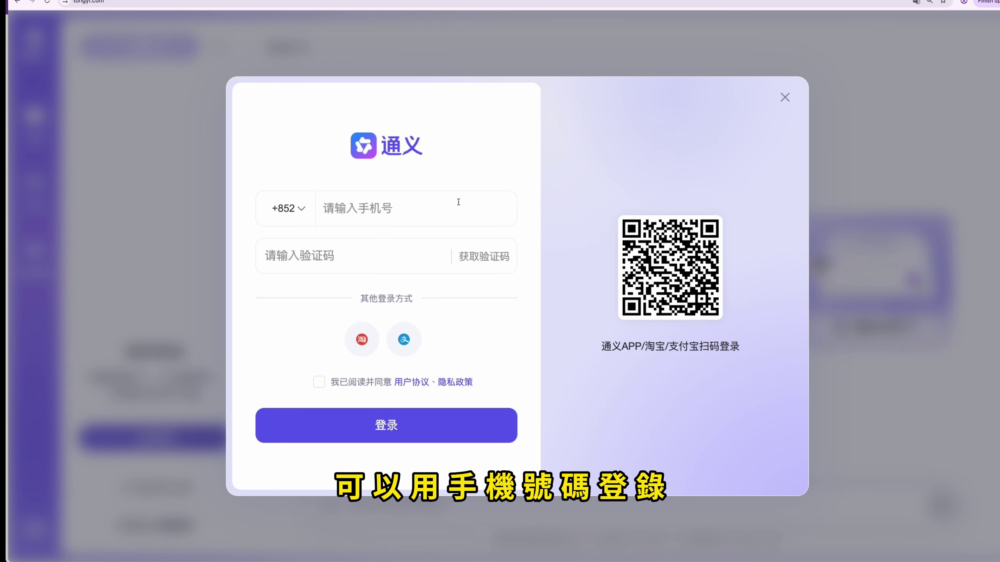
left_click(291, 207)
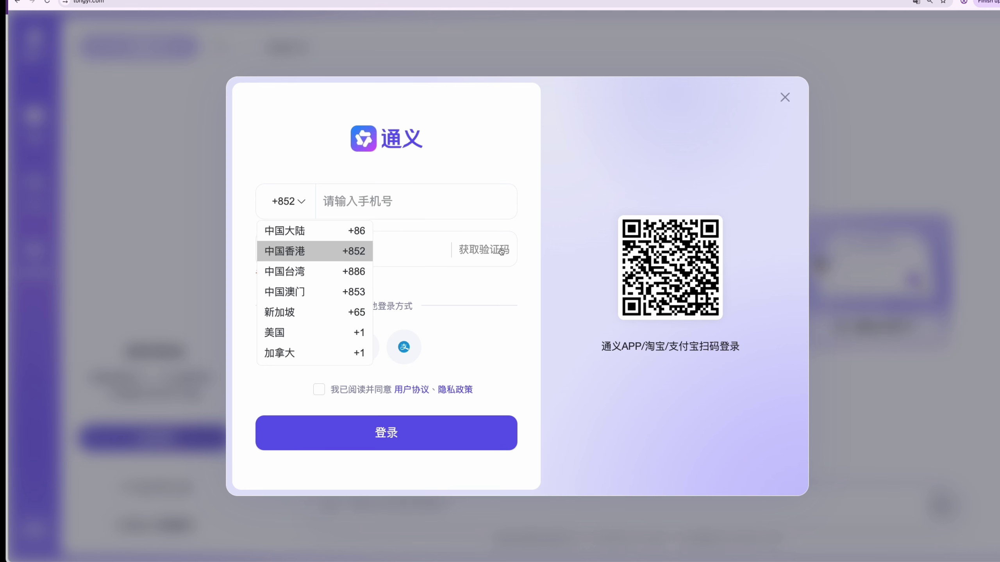
left_click(296, 208)
left_click_drag(643, 346, 731, 352)
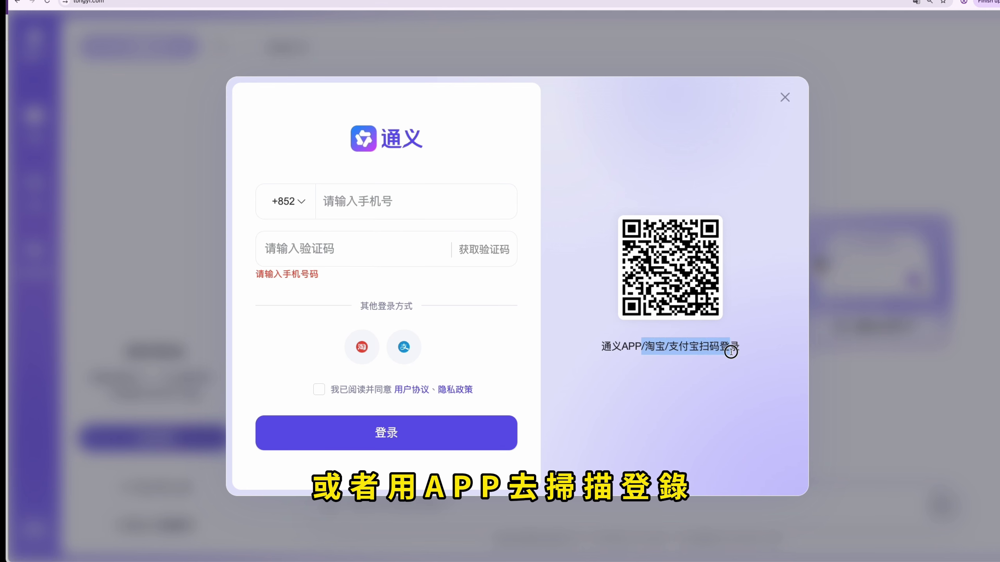
left_click(785, 97)
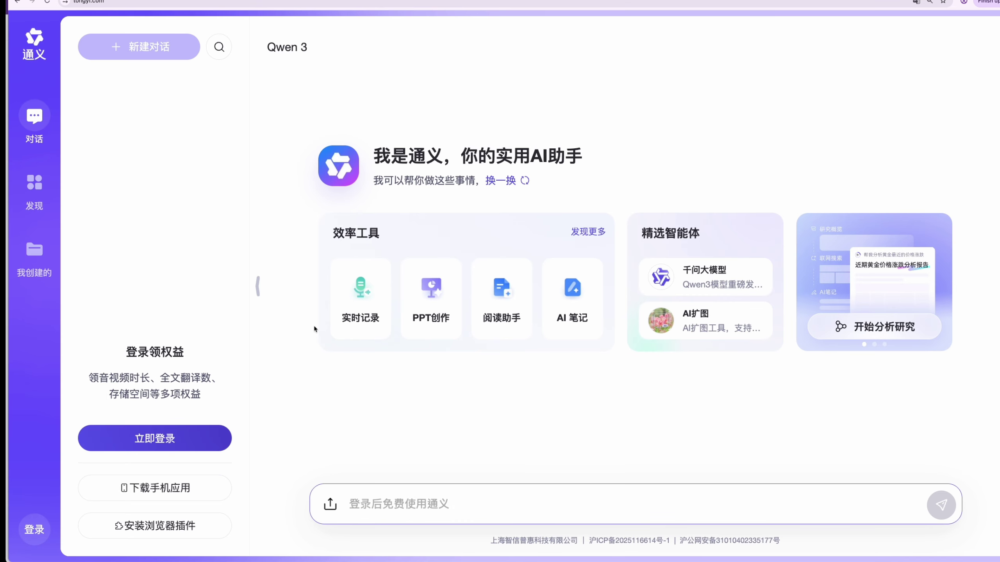
Step: Look over Tongyi's chat page, its Discover page and the PPT创作 tool, and return to the Discover page
mouse_move(193, 485)
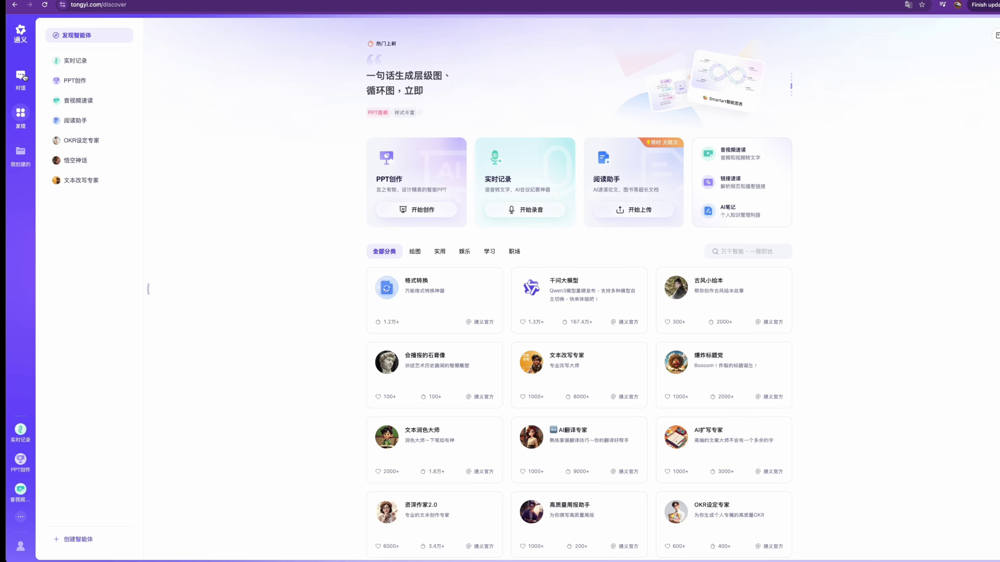
left_click(21, 77)
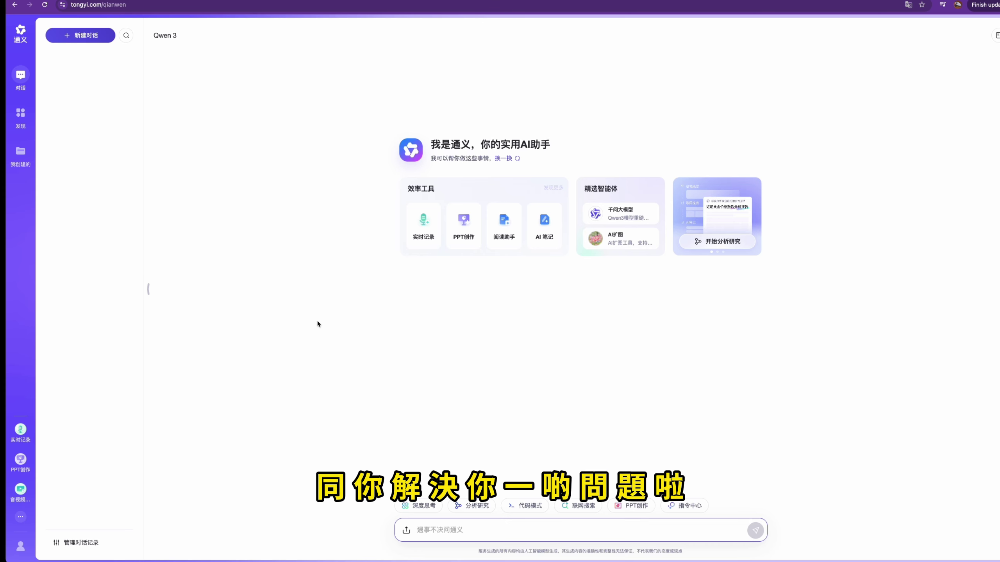
left_click(20, 118)
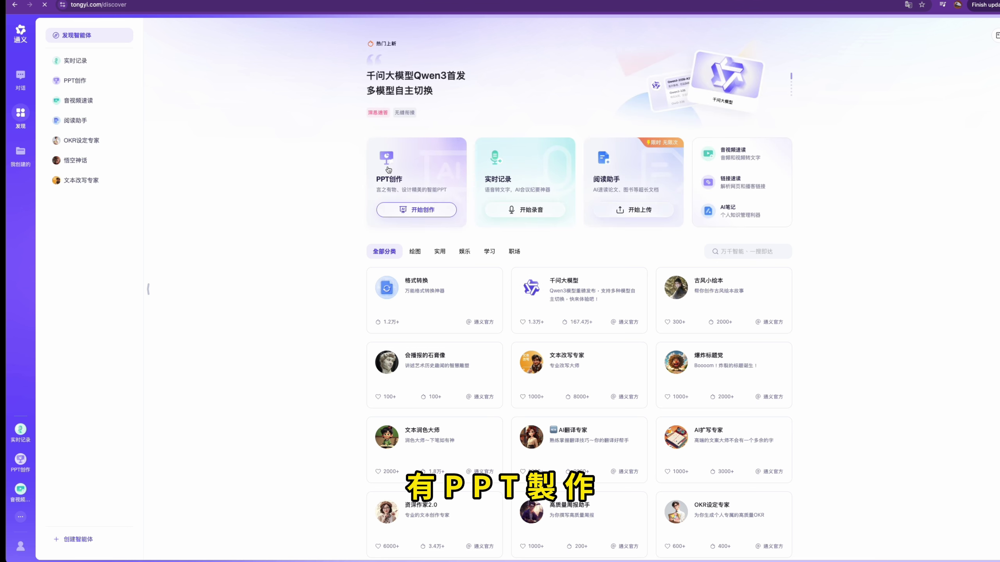
left_click(388, 169)
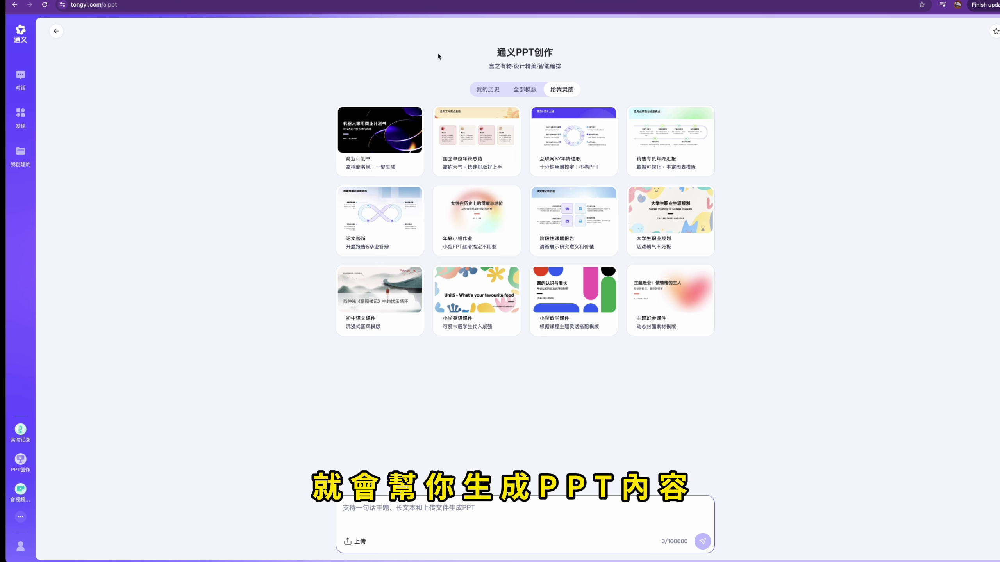
left_click(58, 32)
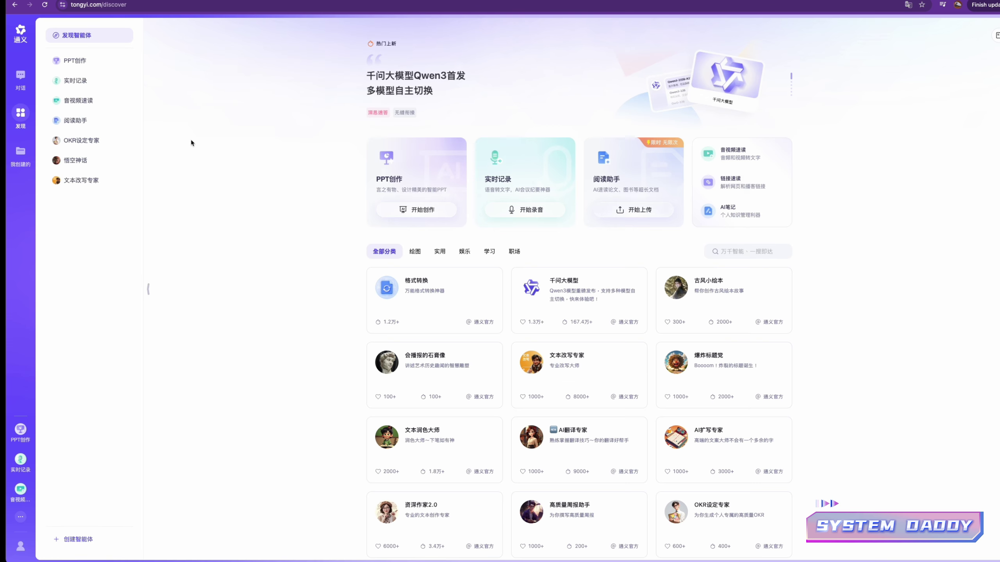
Step: Start a live recording in 实时记录 with English (英文) as the audio language and translation into Chinese (中文)
left_click(514, 185)
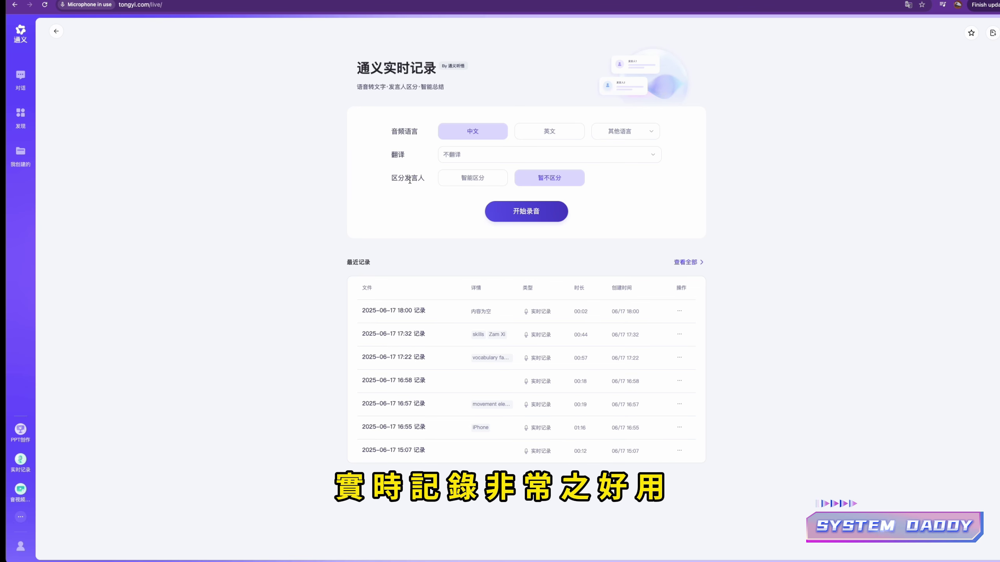
left_click(537, 139)
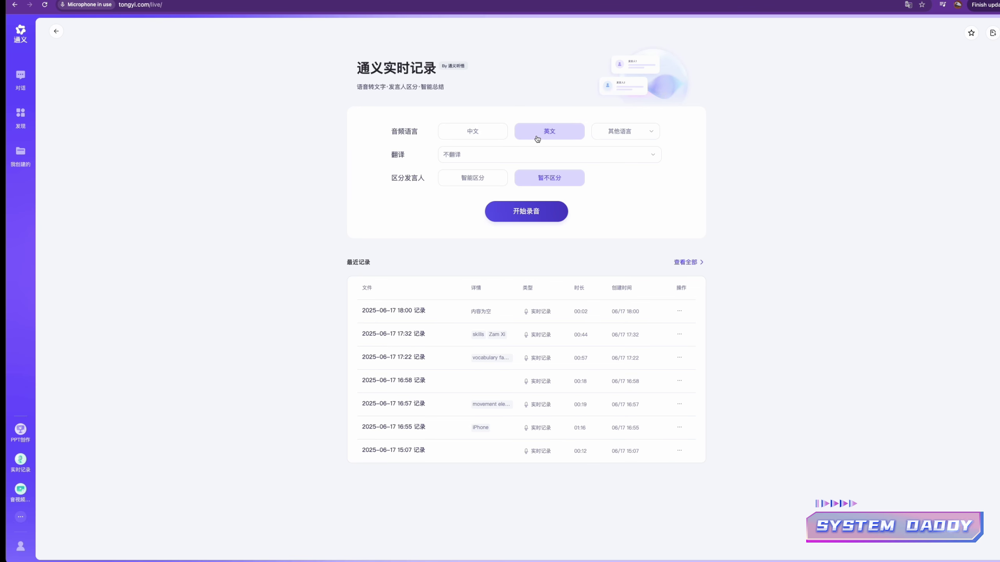
left_click(500, 155)
left_click(487, 188)
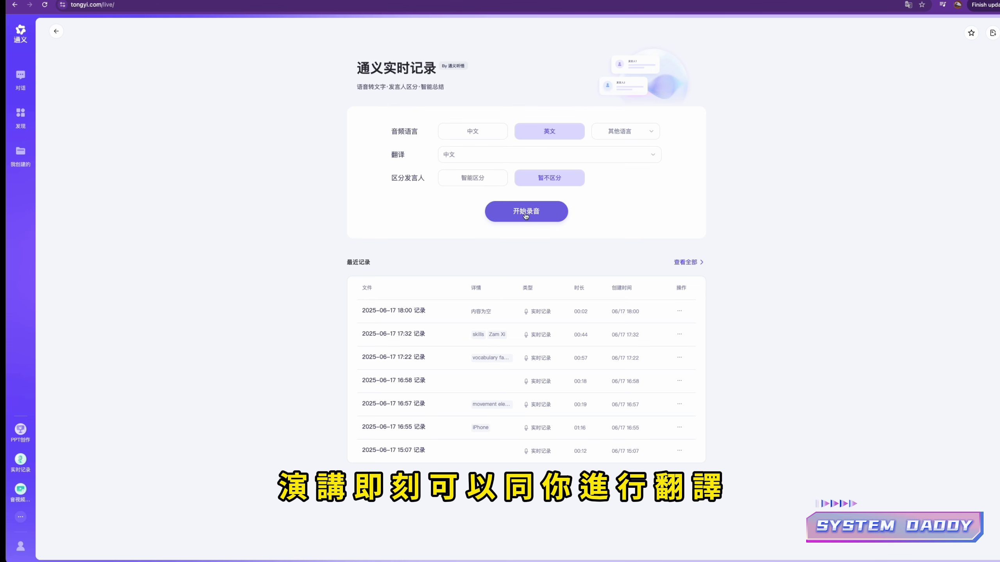
left_click(526, 213)
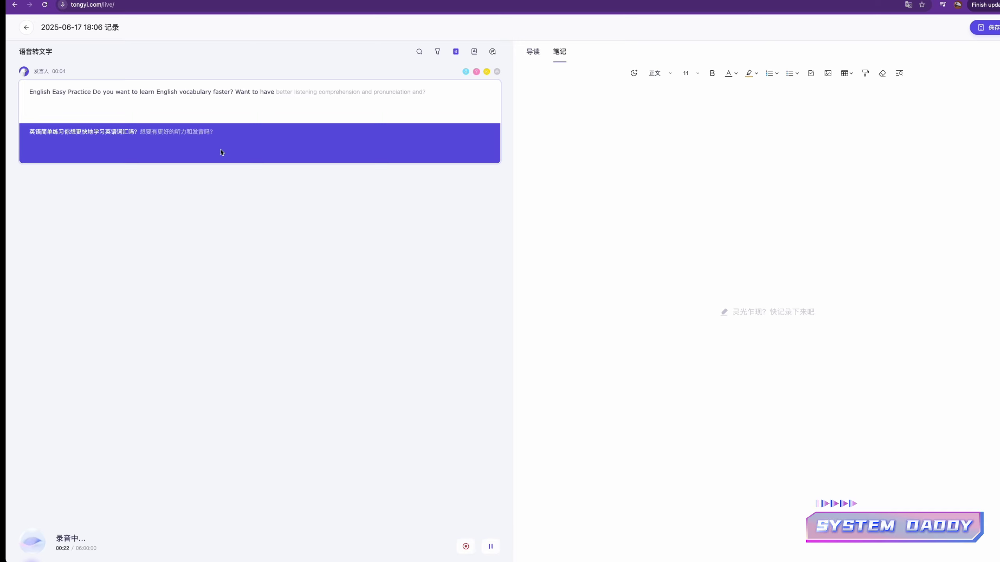
Step: Enlarge the page to follow the live English transcript with its Chinese translation
key("ctrl+plus")
key("ctrl+plus")
key("ctrl+plus")
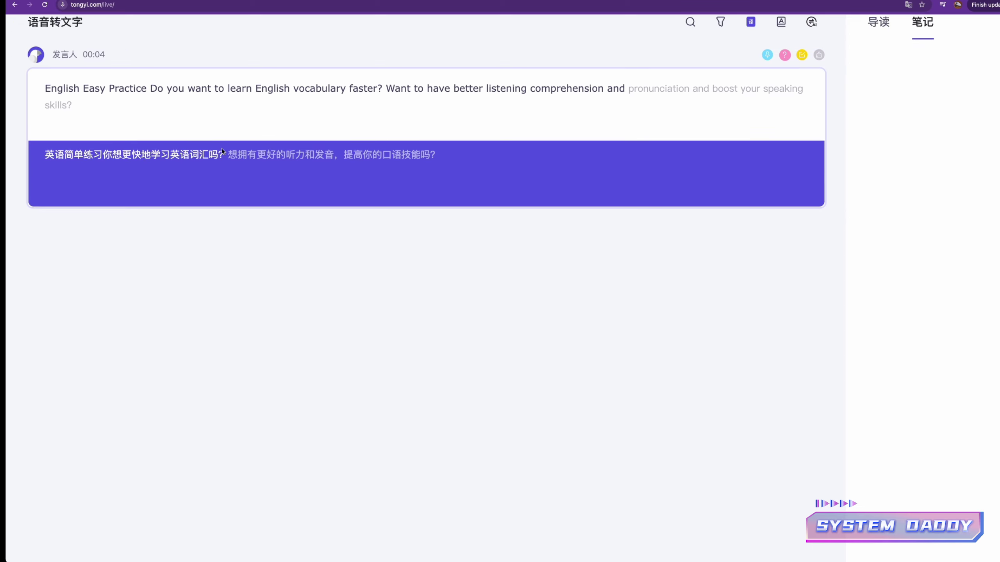